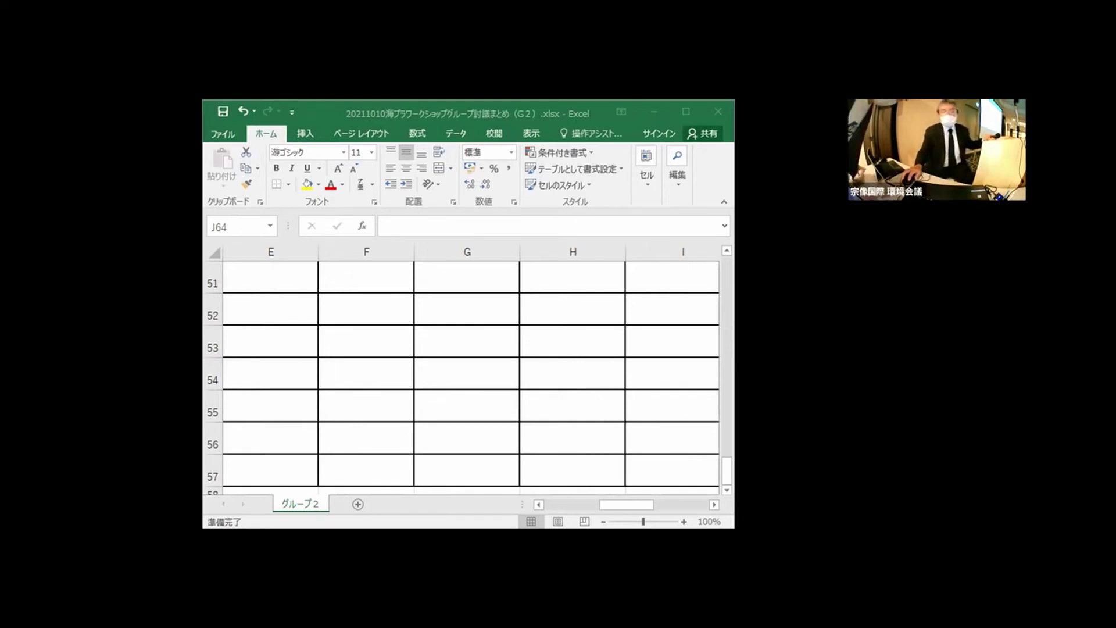
# Close the workbook 20211010海プラワークショップグループ討議まとめ（G1）.xlsx and save its changes.
pyautogui.hotkey('ctrl', 'w')
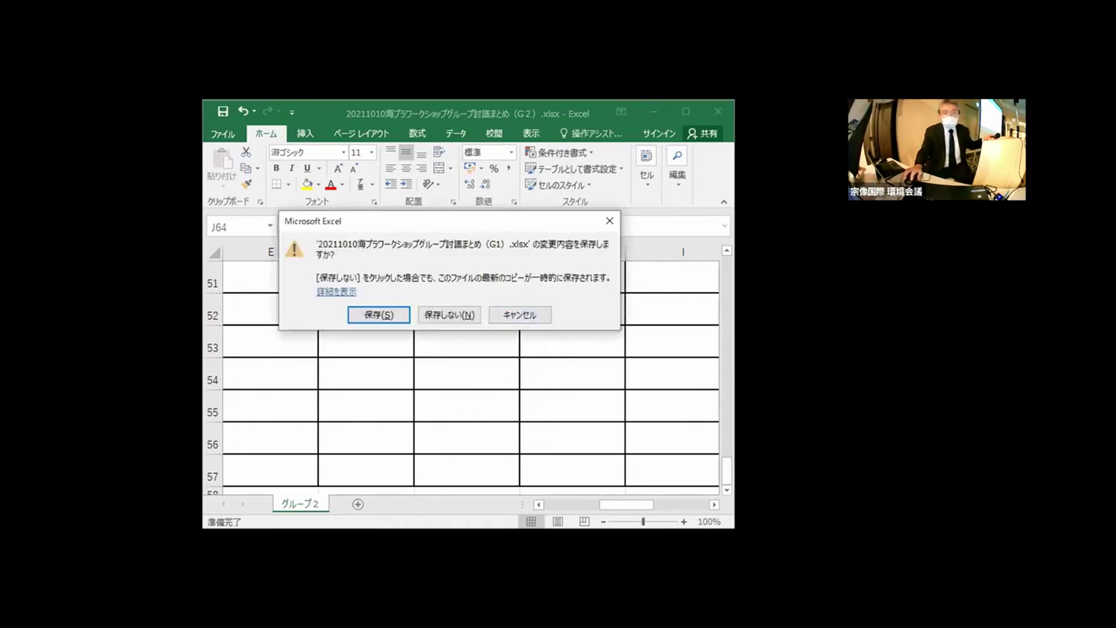
pyautogui.press('Return')
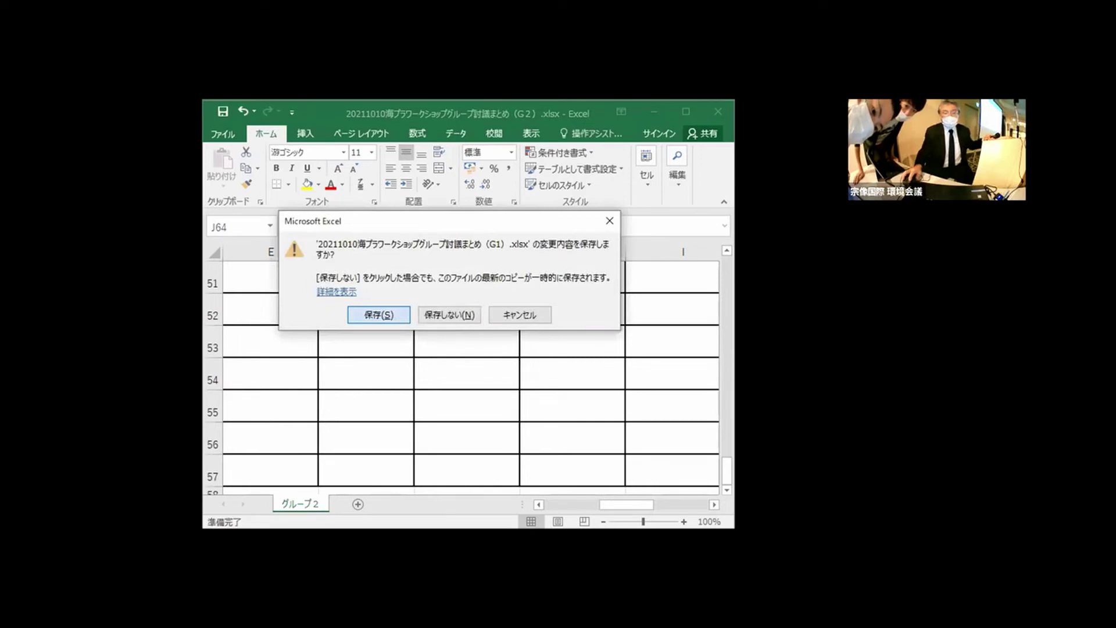
pyautogui.press('Return')
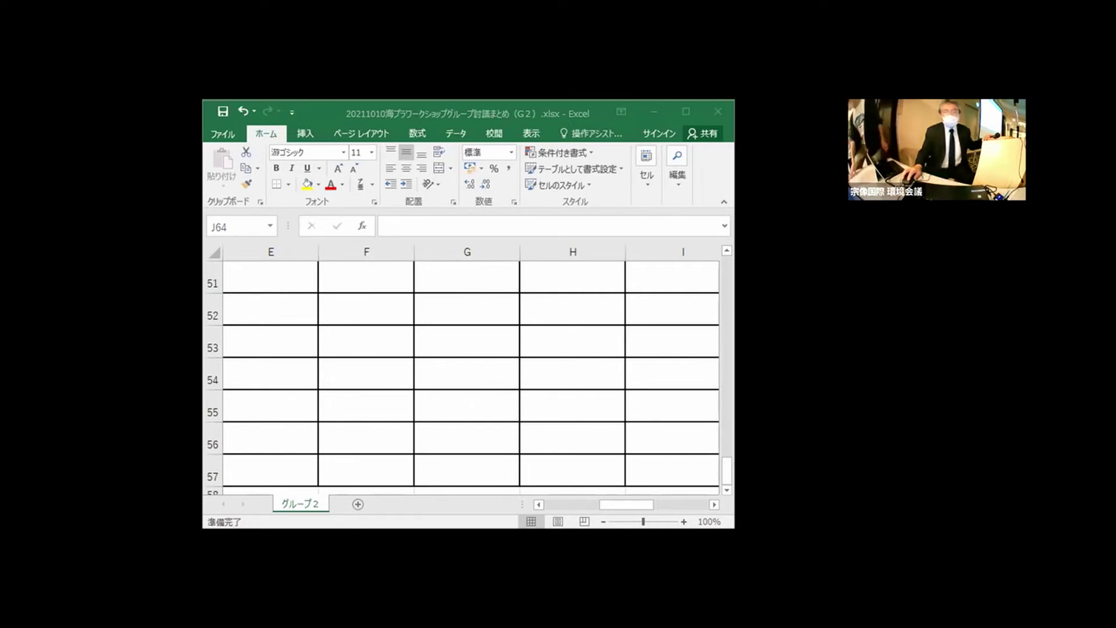
# Maximize the G2 workbook window, check its table from the header to the 企業 section, and close the workbook.
pyautogui.click(693, 129)
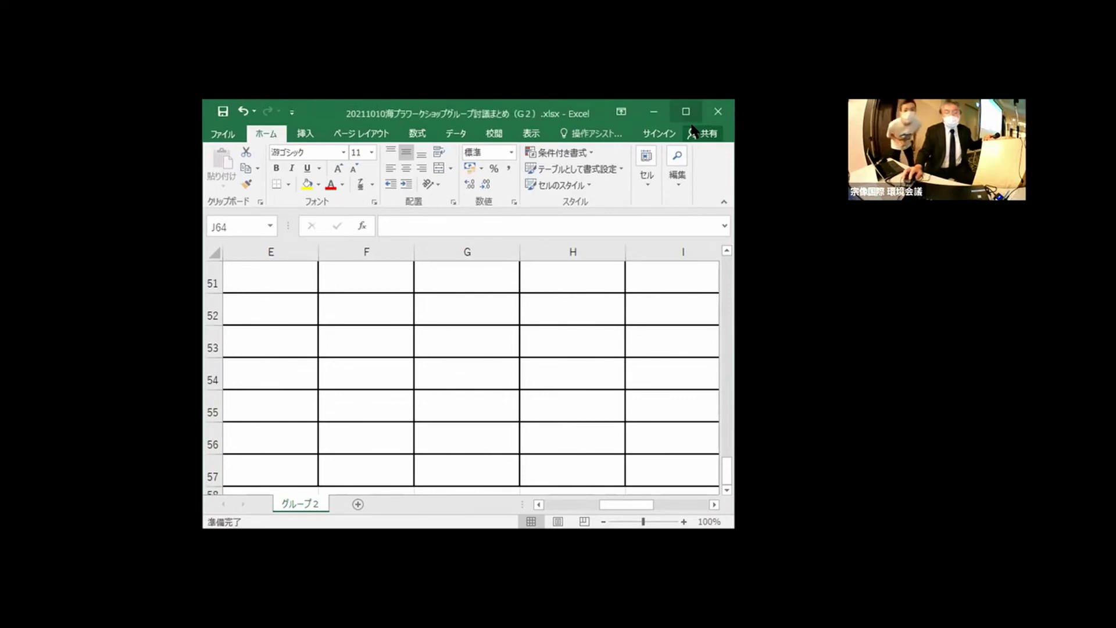
pyautogui.press('super+Up')
pyautogui.scroll(12, 465, 360)
pyautogui.scroll(5, 804, 361)
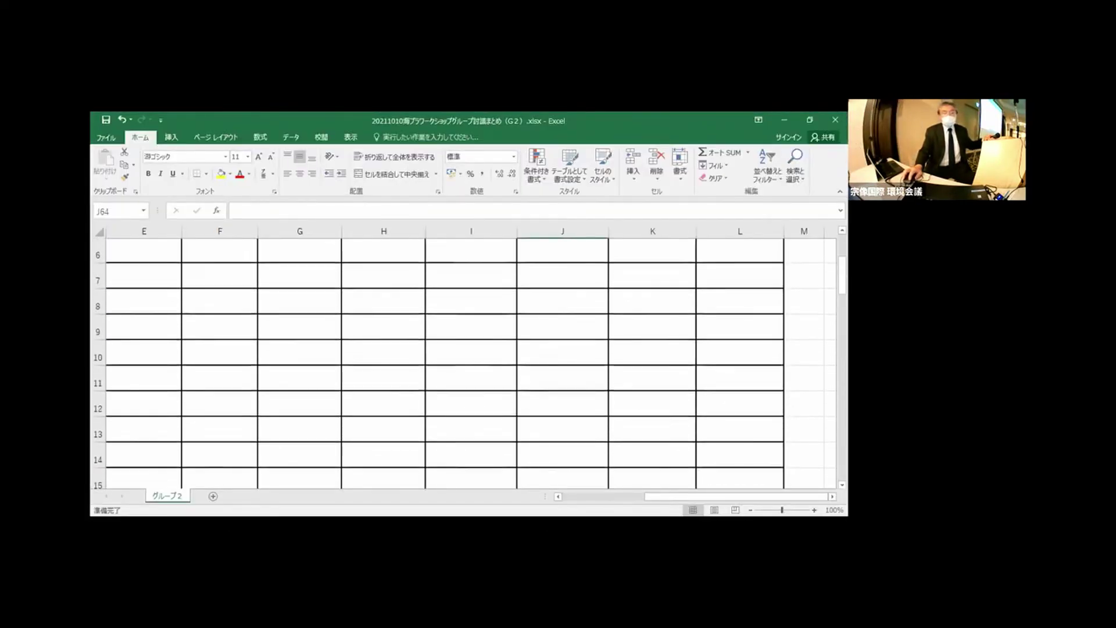
pyautogui.click(582, 498)
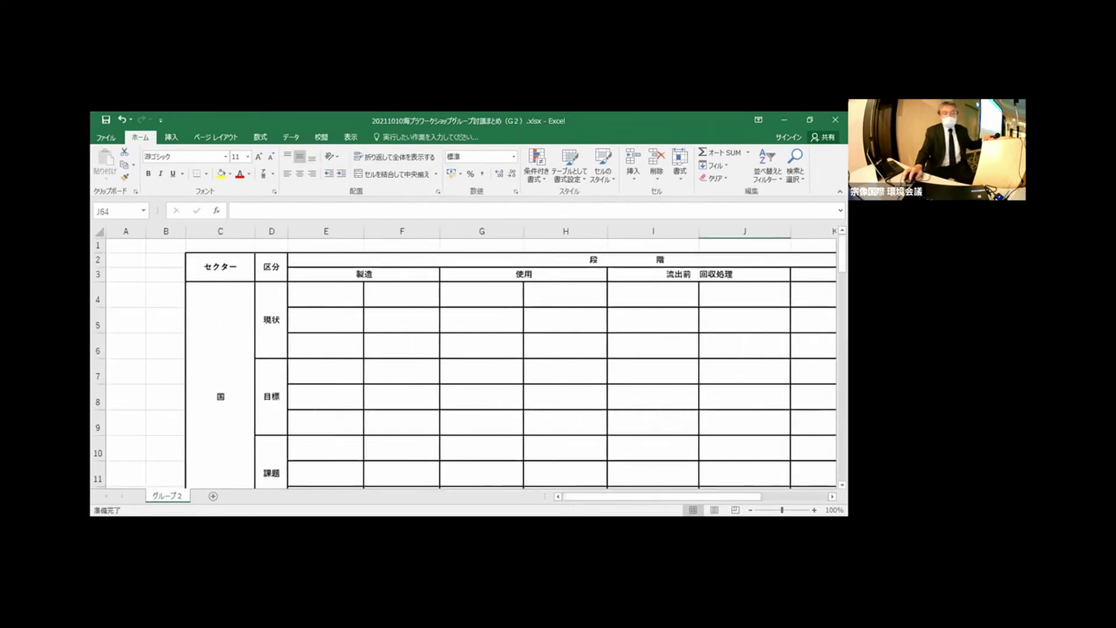
pyautogui.scroll(-7, 465, 359)
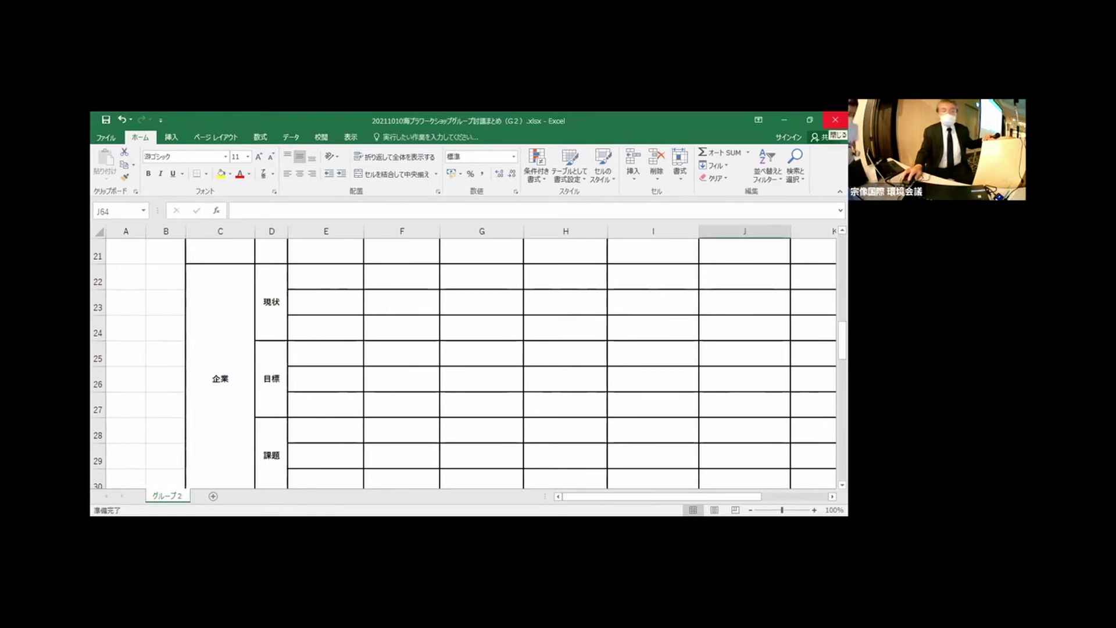
pyautogui.click(836, 120)
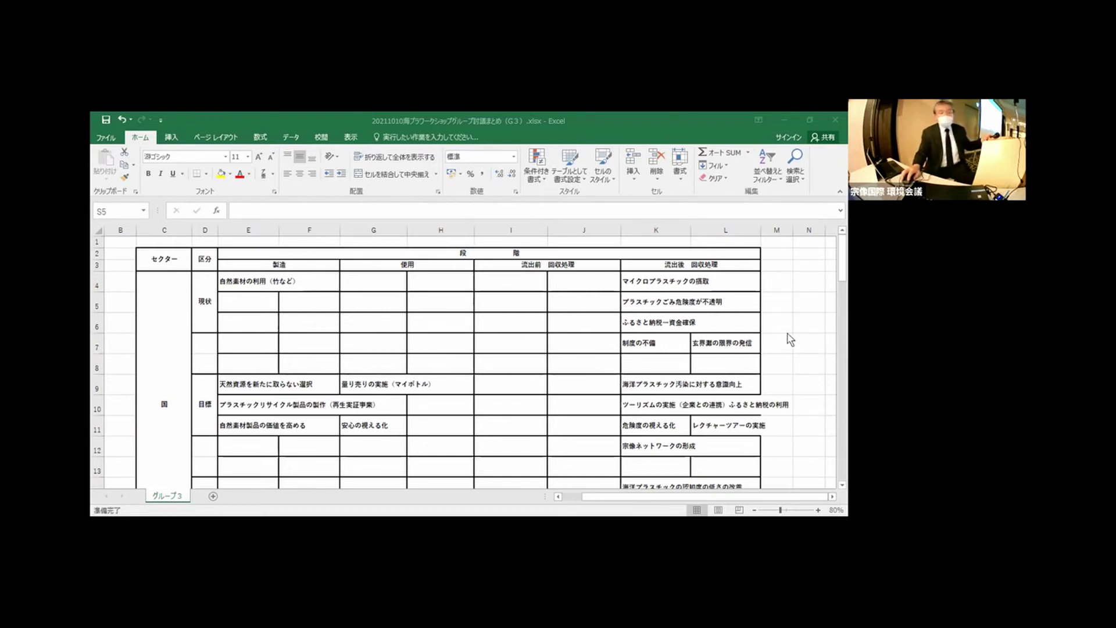
# Switch to the G3 workbook and widen column L so the long entry in row 10 fits inside the table.
pyautogui.hotkey('alt', 'Tab')
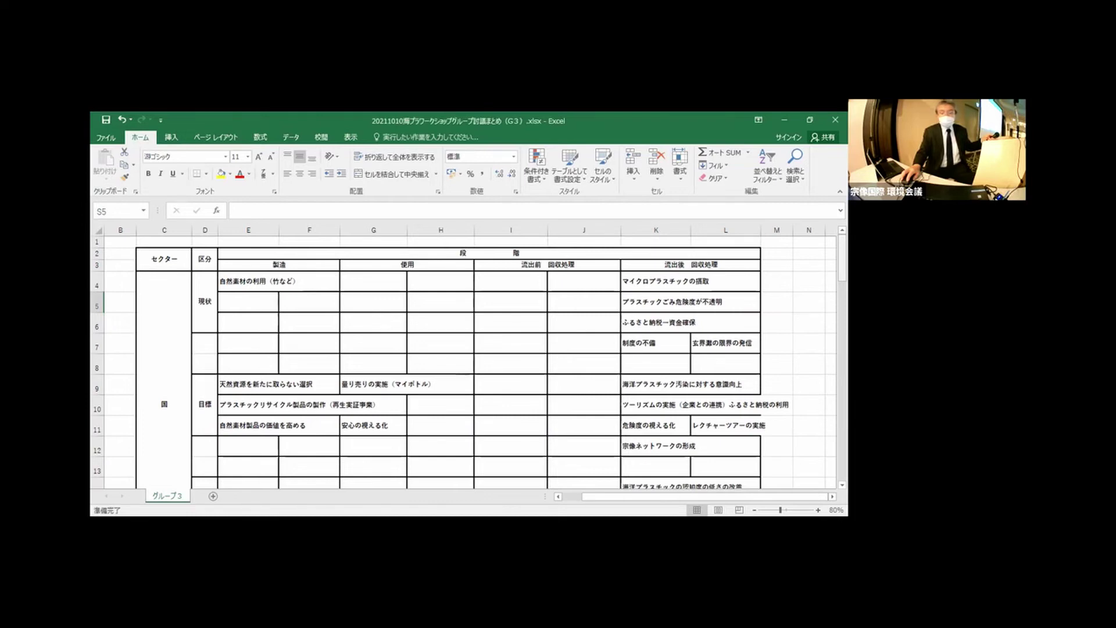
pyautogui.moveTo(760, 231); pyautogui.dragTo(796, 234)
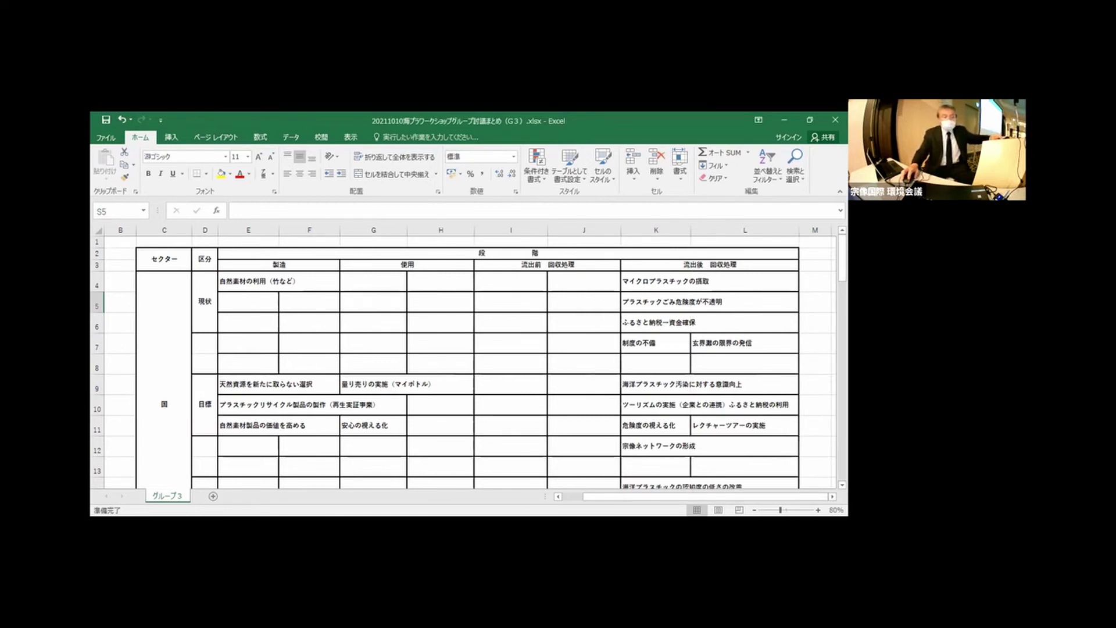
# Review the グループ3 table from the 国 section down through 自治体 and 企業 to the start of the next sector.
pyautogui.scroll(-1, 463, 360)
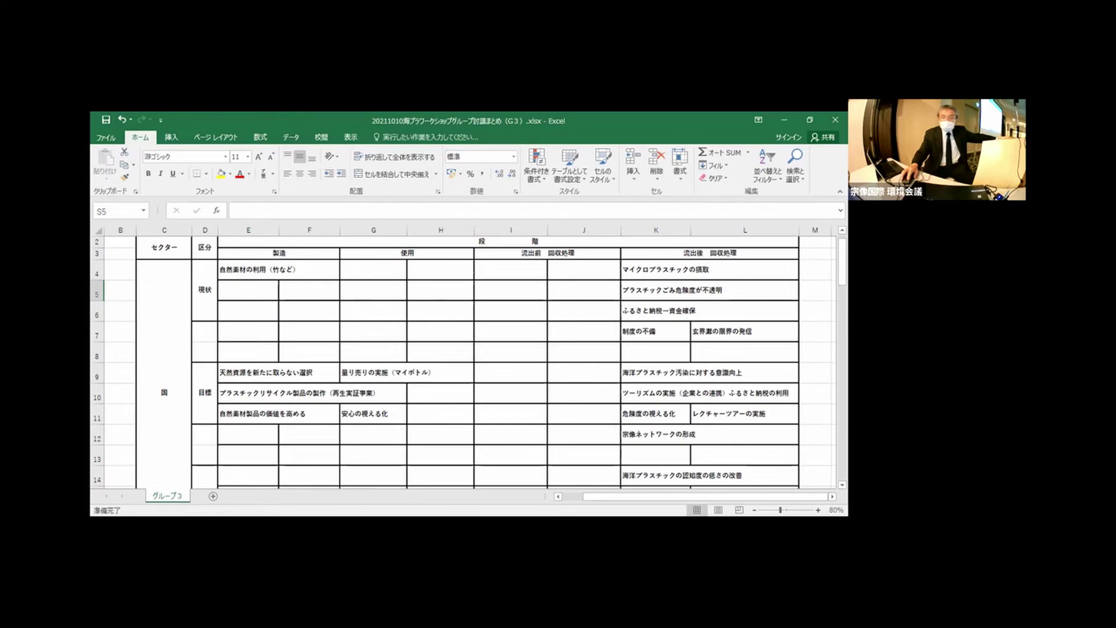
pyautogui.scroll(1, 468, 358)
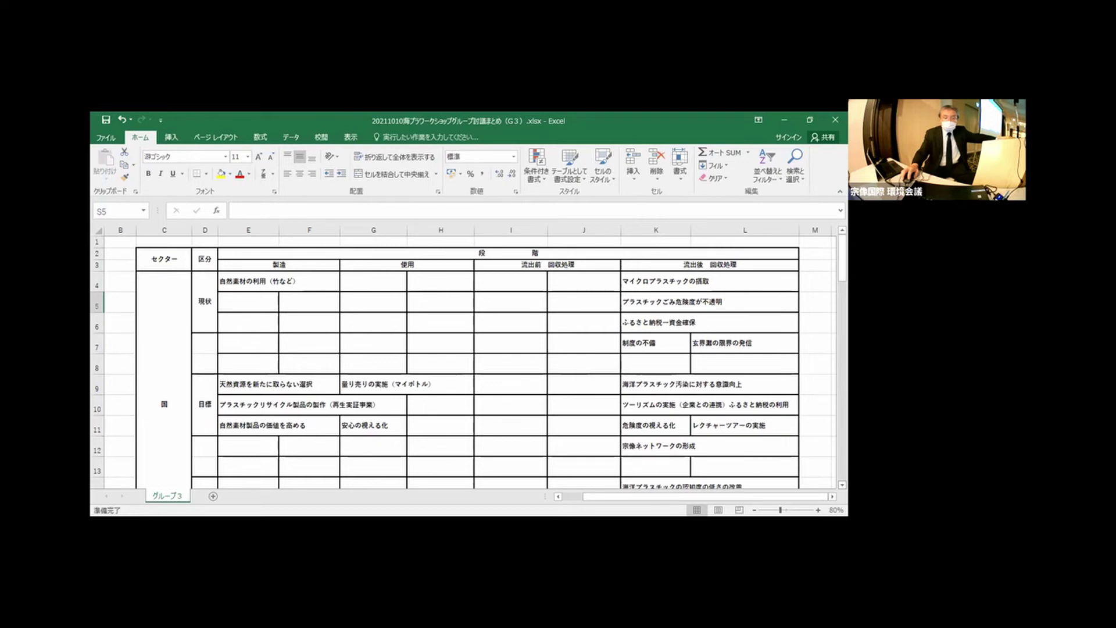
pyautogui.scroll(-4, 463, 361)
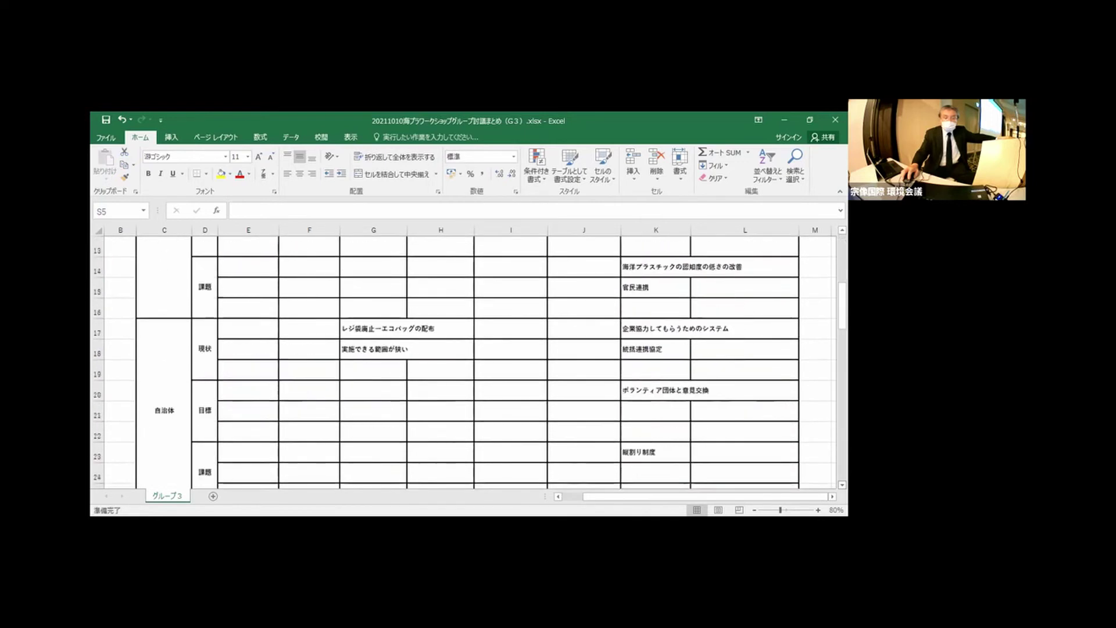
pyautogui.scroll(-2, 462, 360)
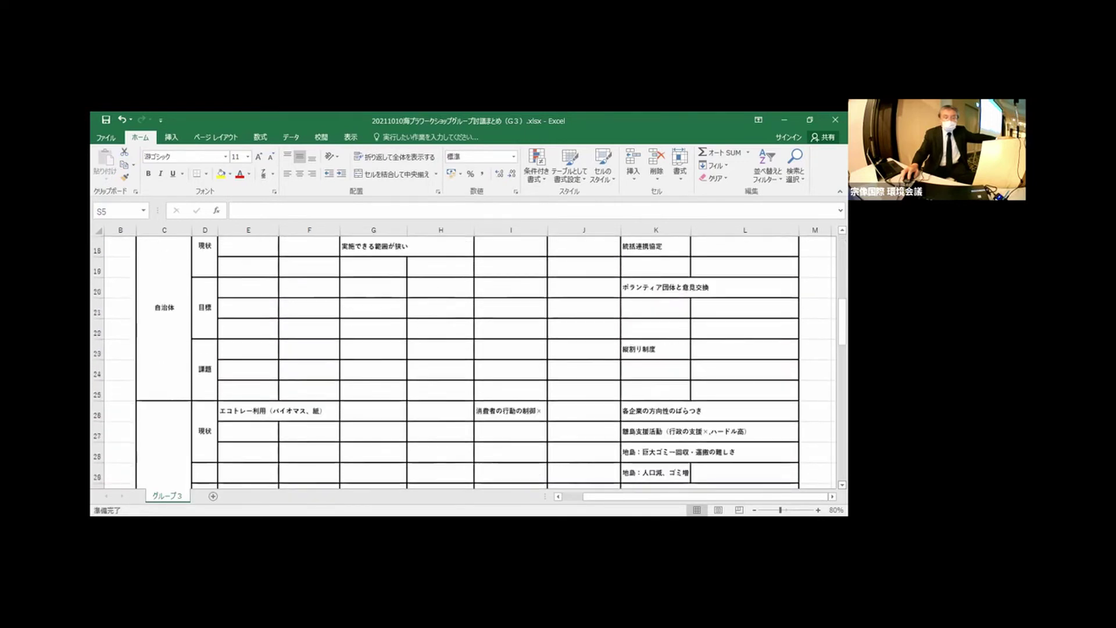
pyautogui.scroll(-2, 471, 358)
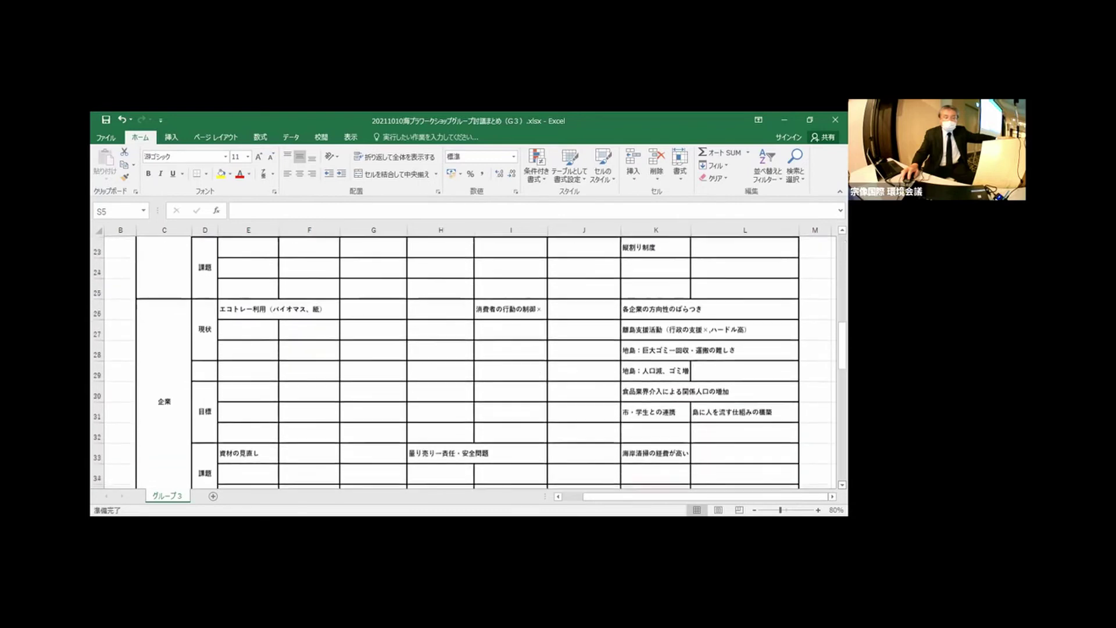
pyautogui.scroll(-2, 474, 362)
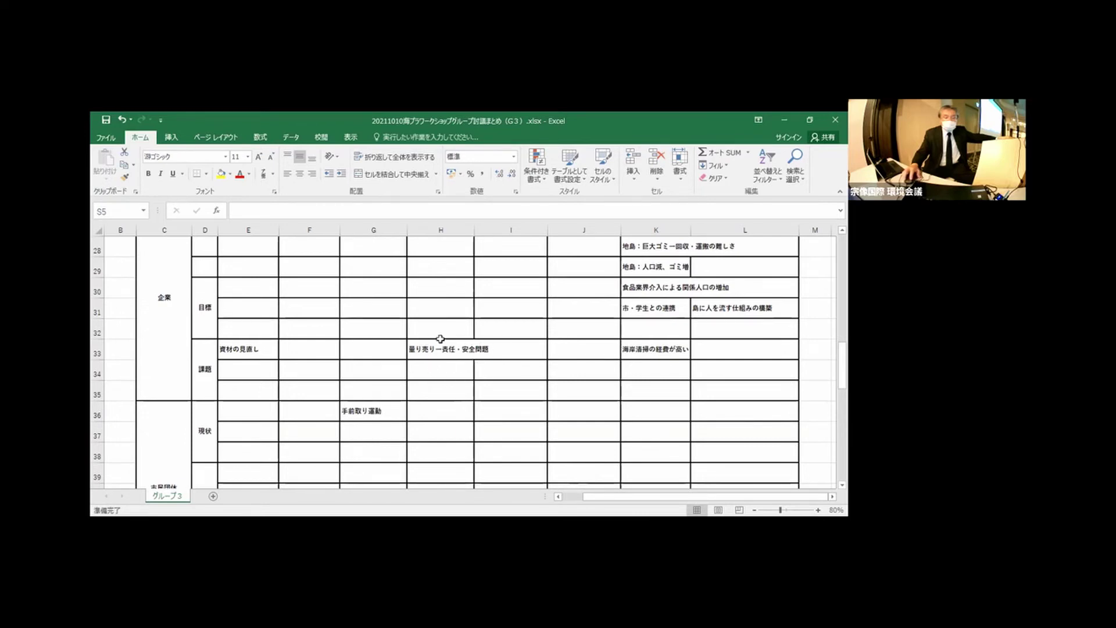
# Return to the 国 section of the グループ3 table and examine its entries across all stages from 製造 to 流出後 回収処理.
pyautogui.moveTo(842, 365); pyautogui.dragTo(842, 269)
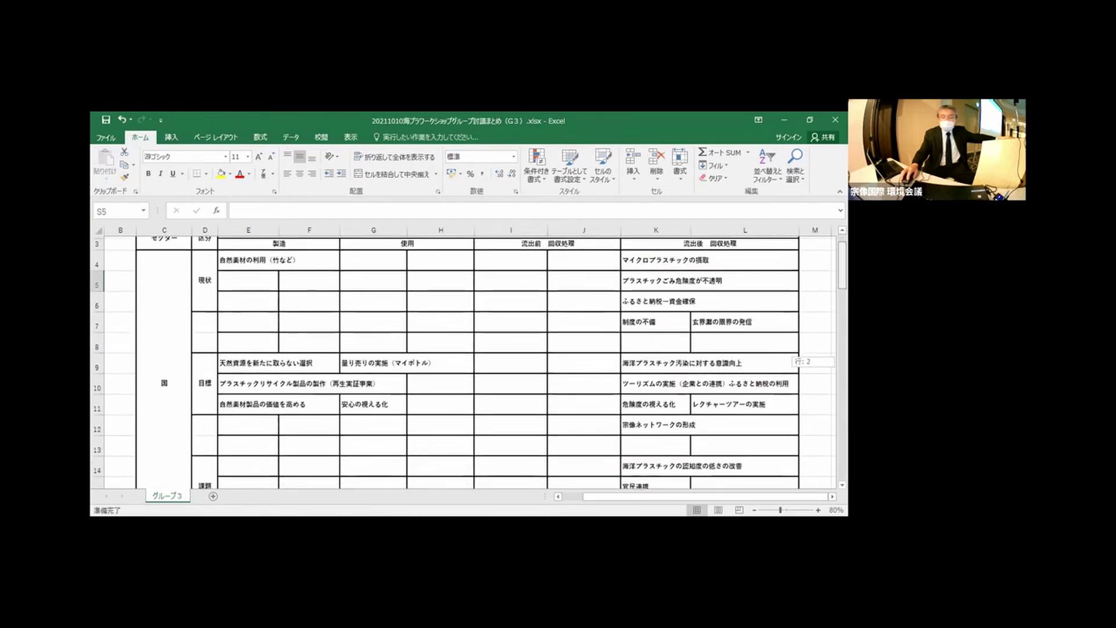
pyautogui.moveTo(843, 269); pyautogui.dragTo(842, 269)
pyautogui.hscroll(2, 465, 360)
pyautogui.hscroll(1, 828, 300)
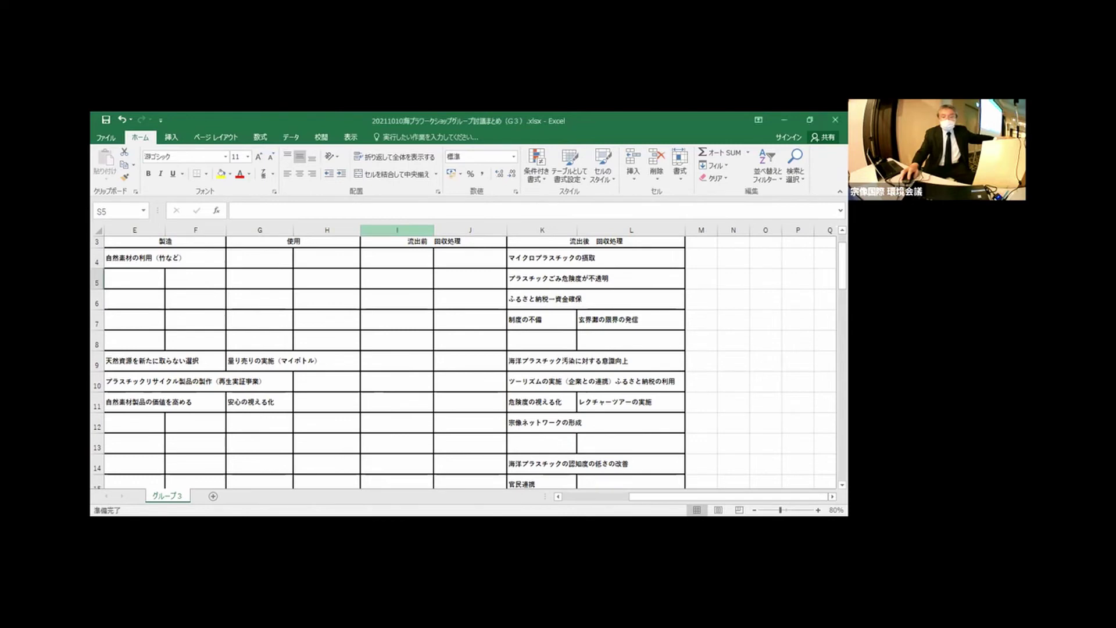
pyautogui.scroll(-2, 407, 360)
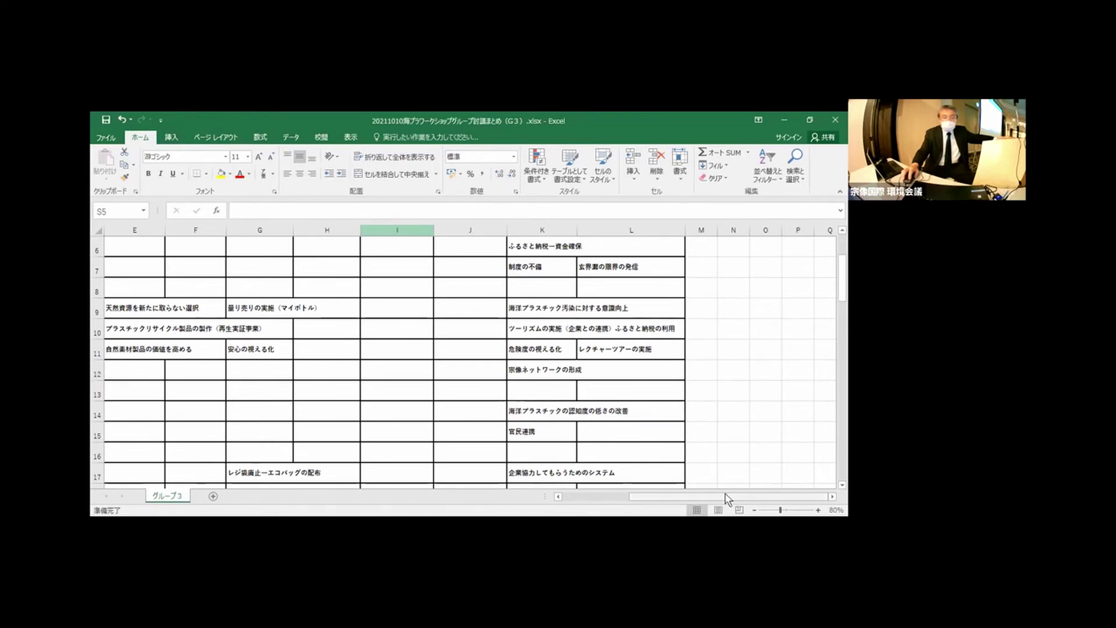
pyautogui.moveTo(729, 499); pyautogui.dragTo(637, 505)
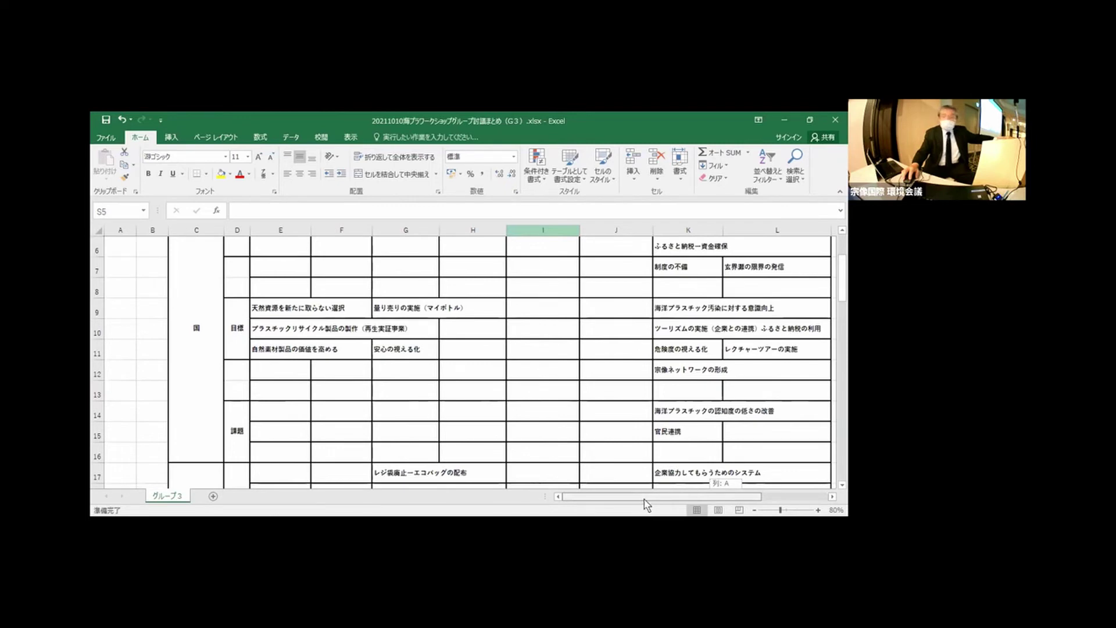
pyautogui.moveTo(659, 501); pyautogui.dragTo(664, 499)
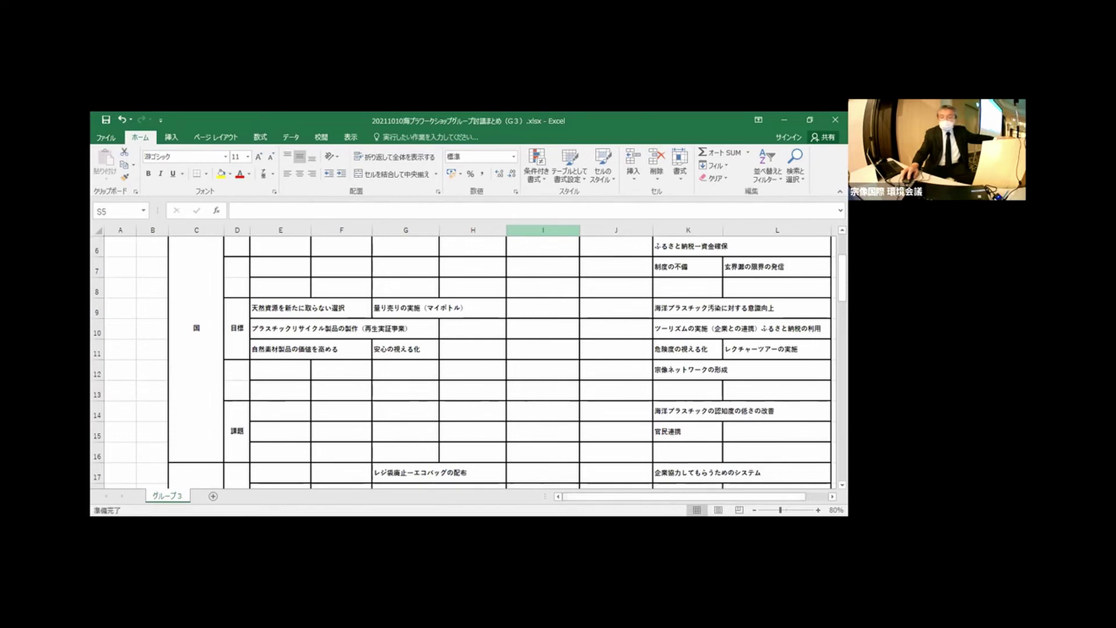
# Examine the 自治体 and 企業 entries for 現状, 目標 and 課題 in the グループ3 table.
pyautogui.scroll(-2, 470, 362)
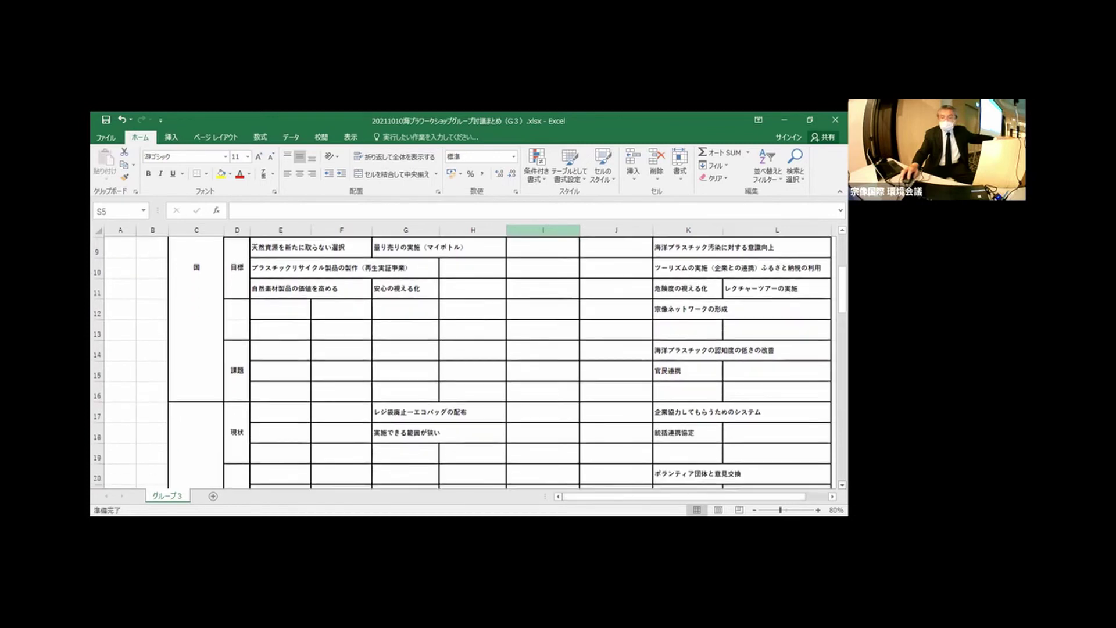
pyautogui.scroll(-2, 470, 362)
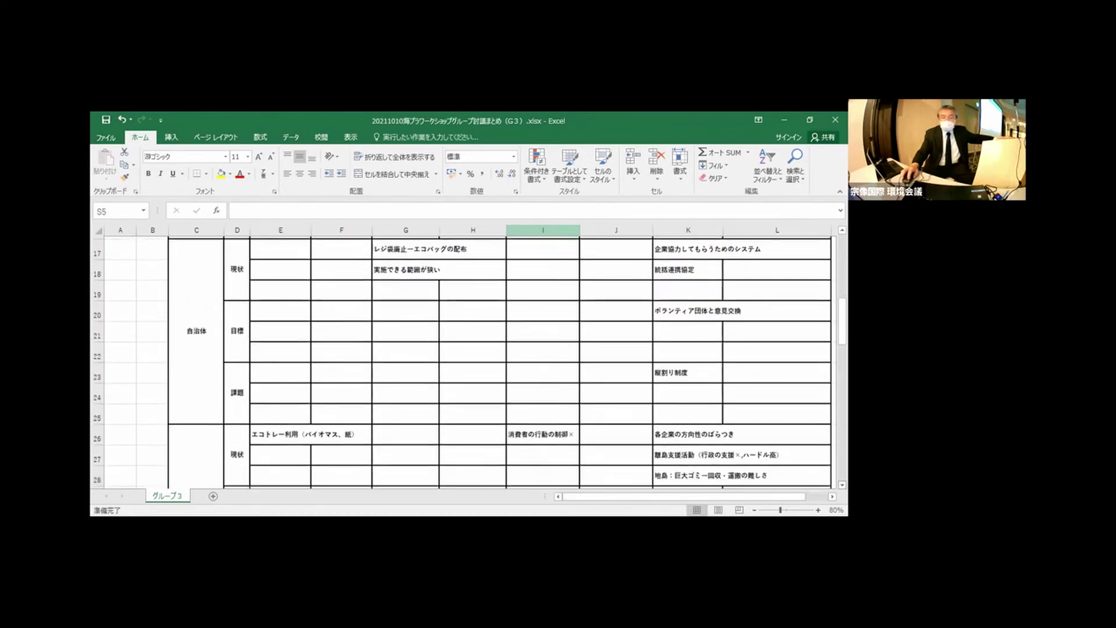
pyautogui.scroll(-1, 469, 361)
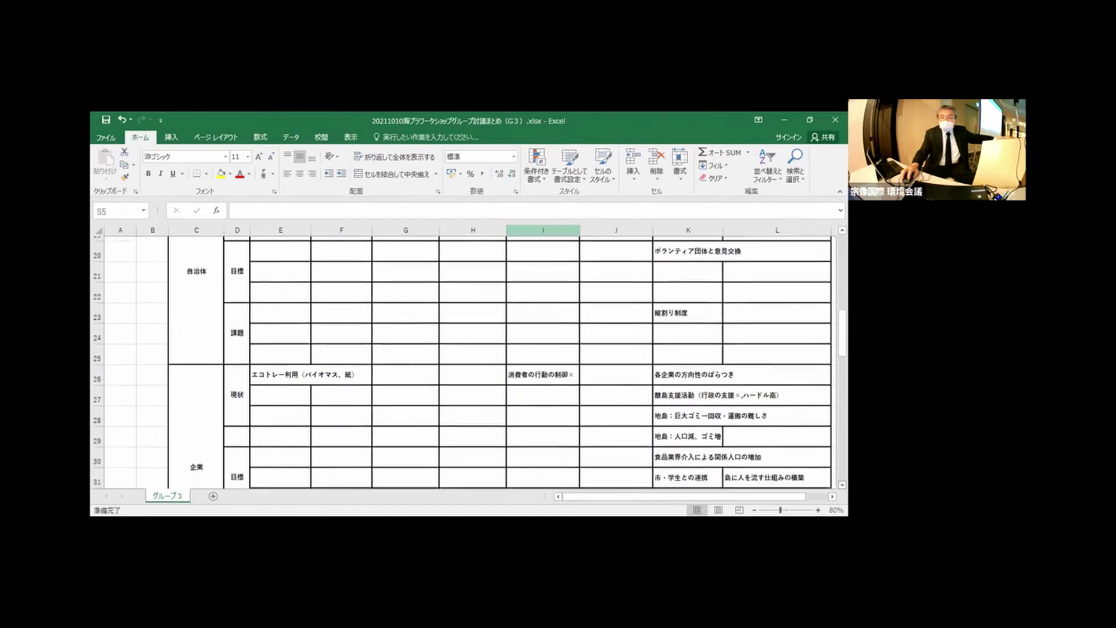
pyautogui.scroll(-1, 469, 362)
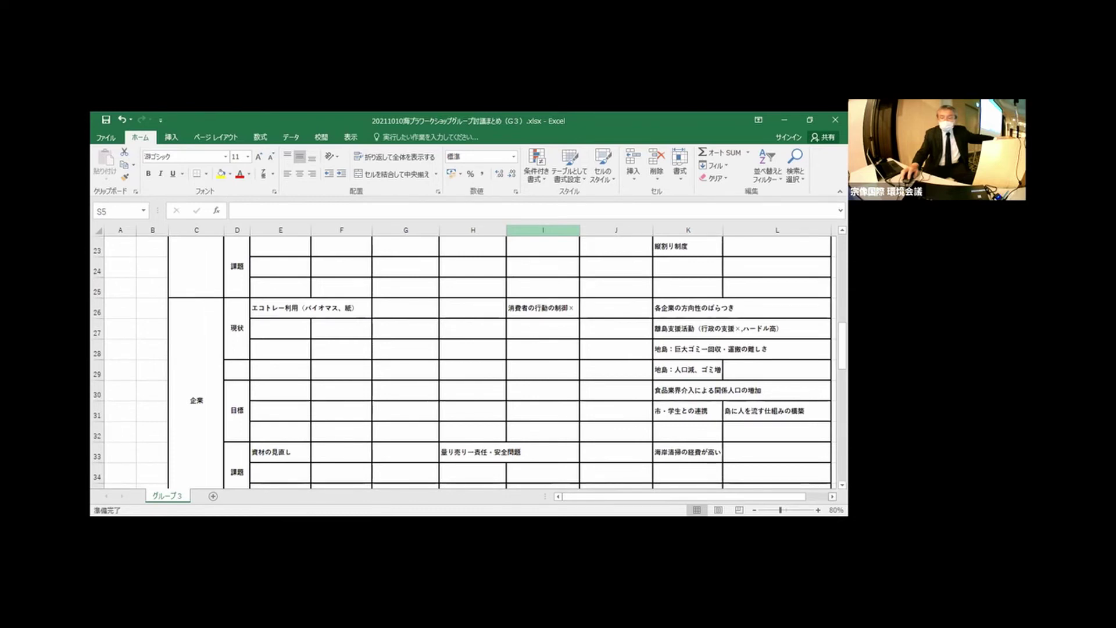
pyautogui.hscroll(2, 478, 356)
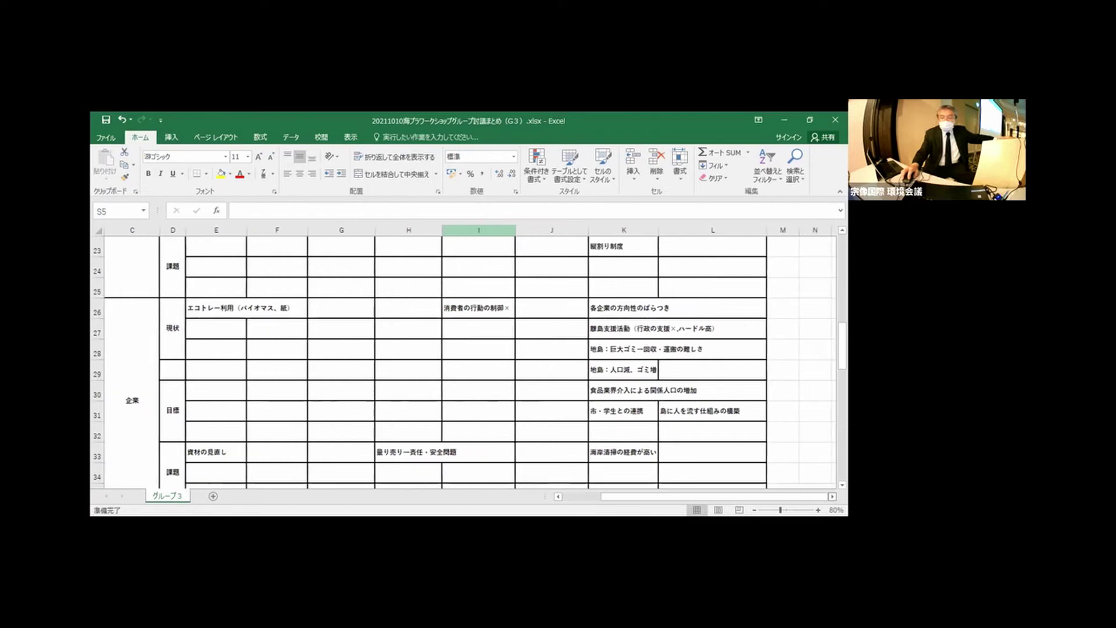
pyautogui.scroll(-1, 470, 364)
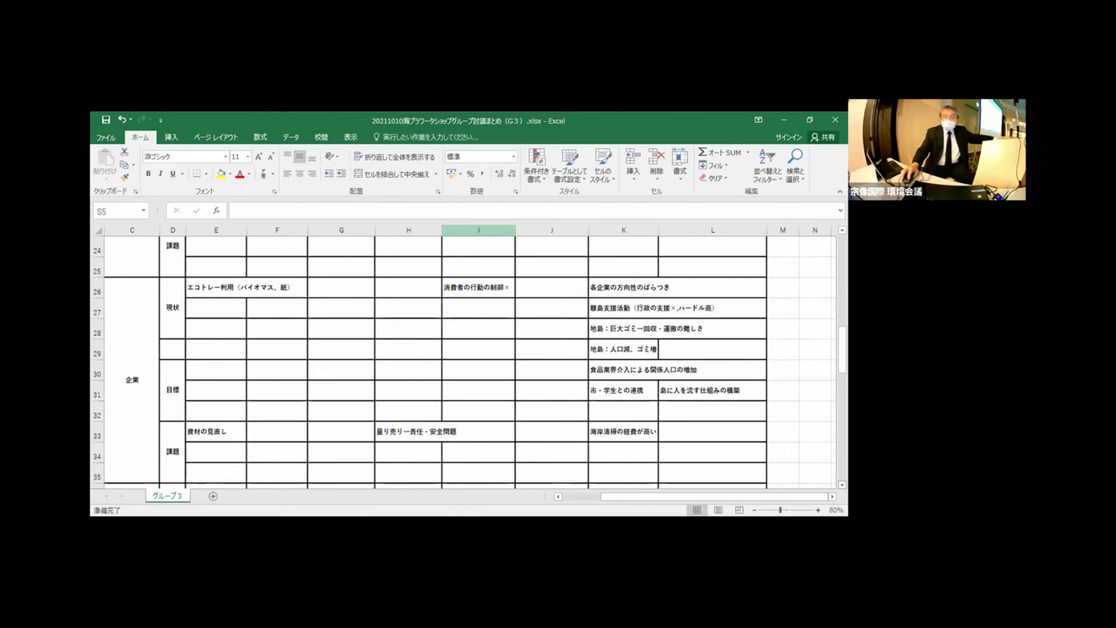
pyautogui.scroll(-1, 464, 364)
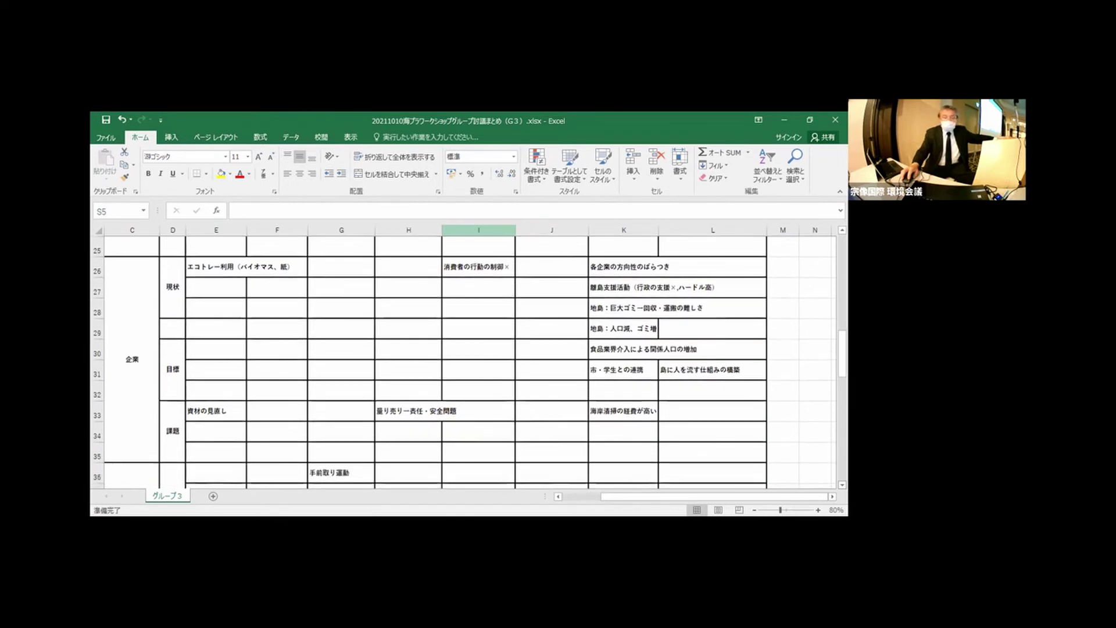
pyautogui.scroll(-1, 464, 362)
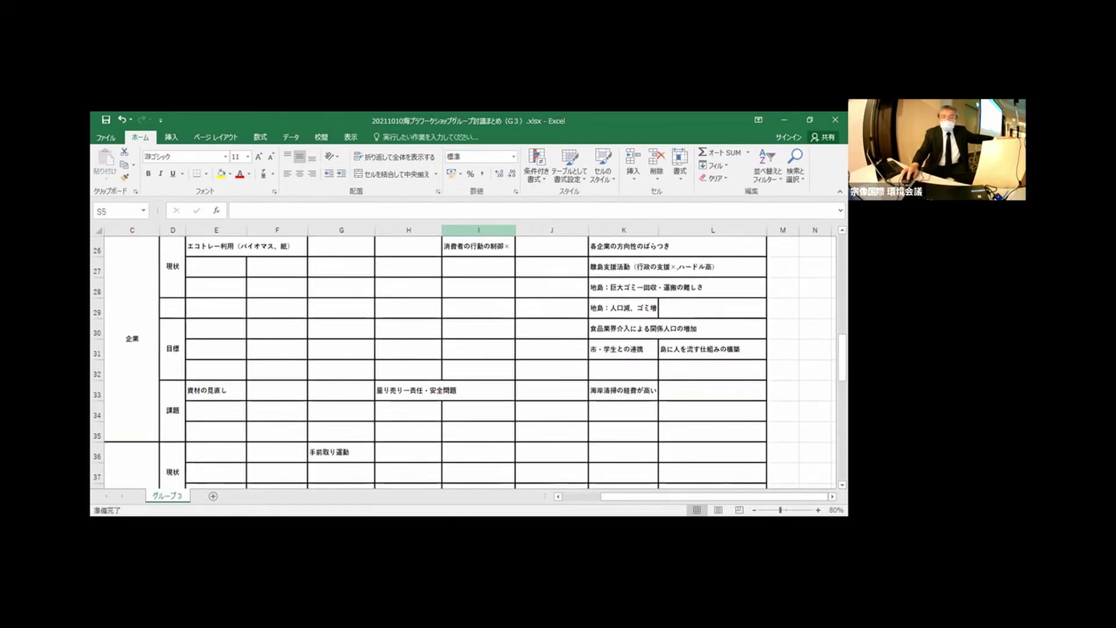
pyautogui.scroll(13, 469, 357)
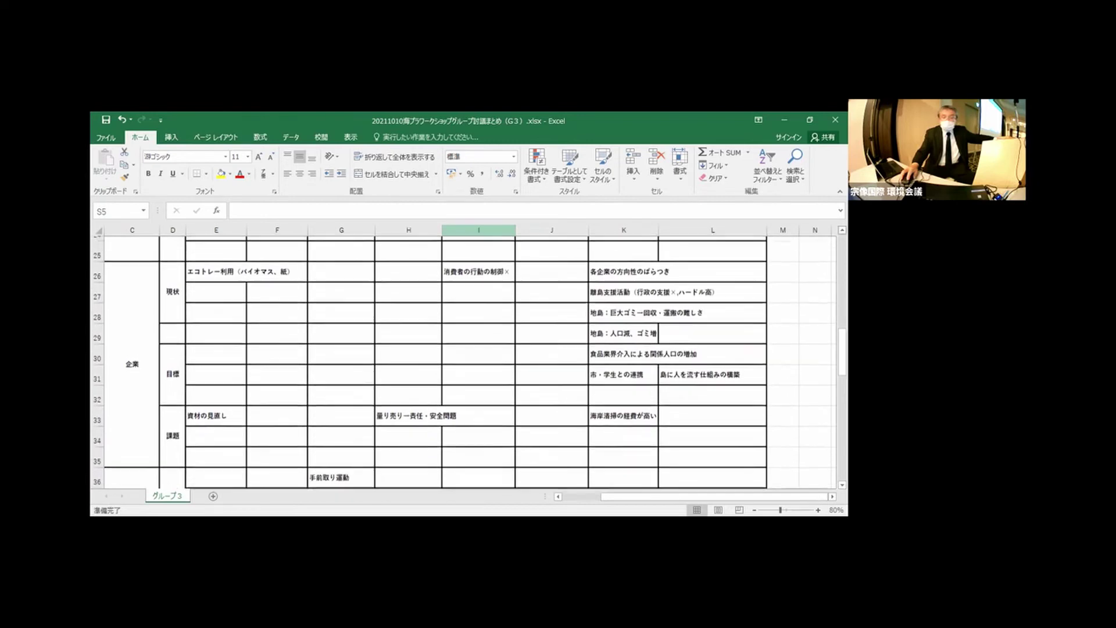
pyautogui.scroll(4, 469, 358)
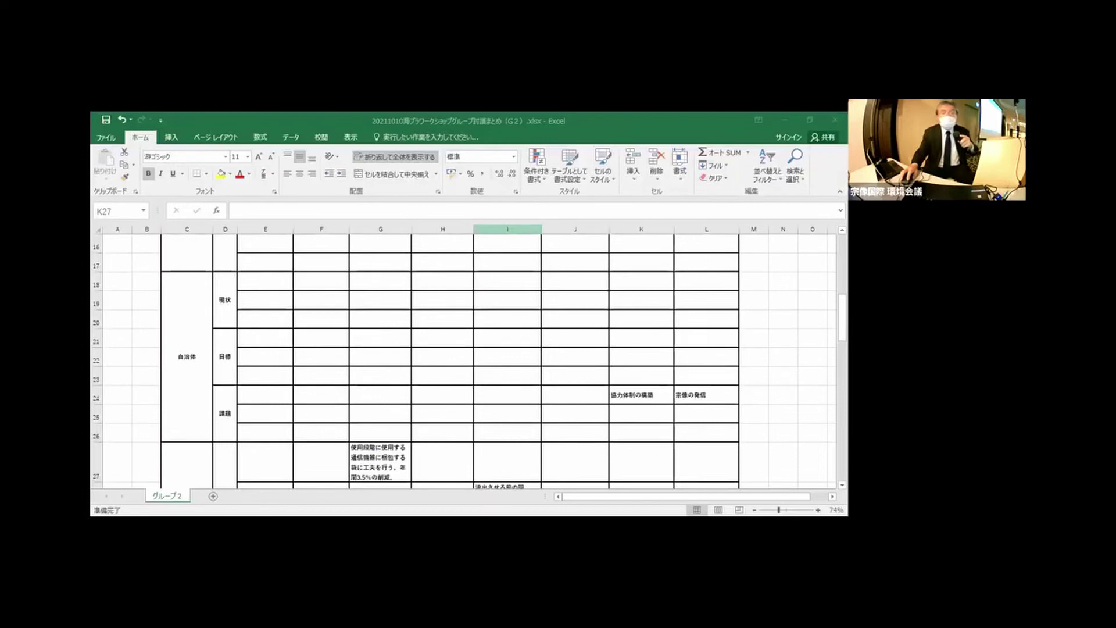
# Switch to the filled-in G2 workbook and examine the 自治体 and 企業 sections of its table.
pyautogui.hotkey('alt', 'Tab')
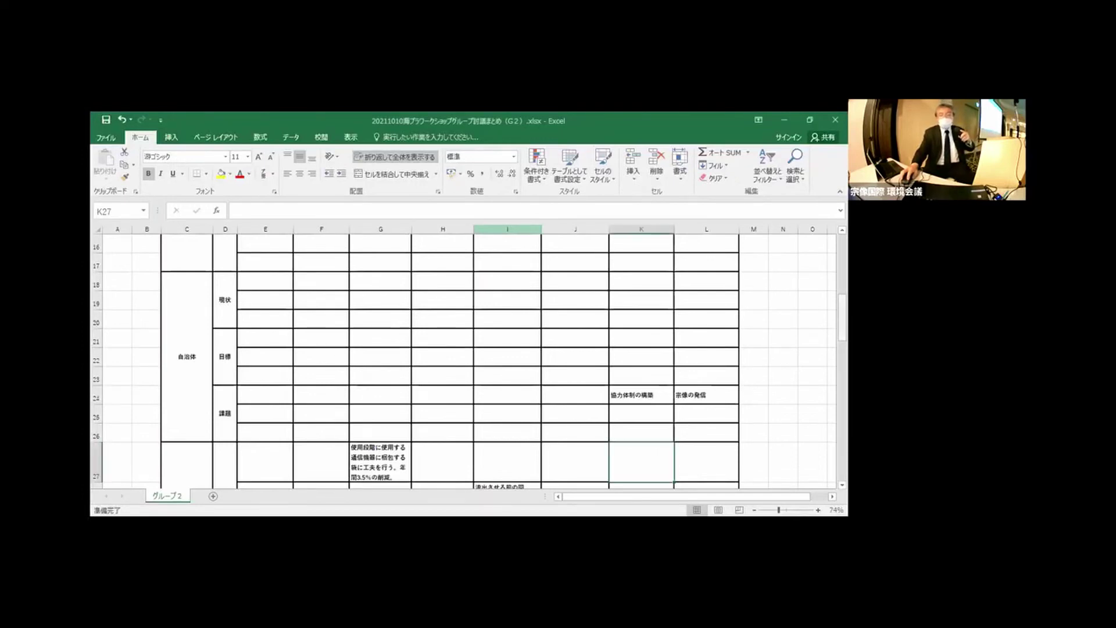
pyautogui.scroll(5, 465, 358)
pyautogui.scroll(-6, 465, 358)
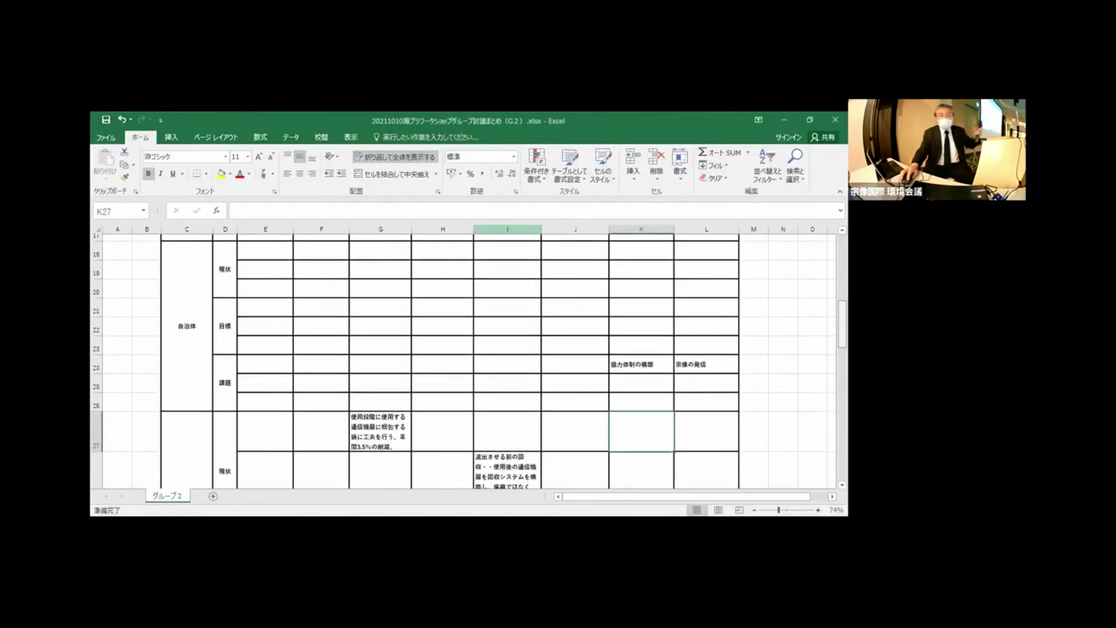
pyautogui.scroll(1, 464, 358)
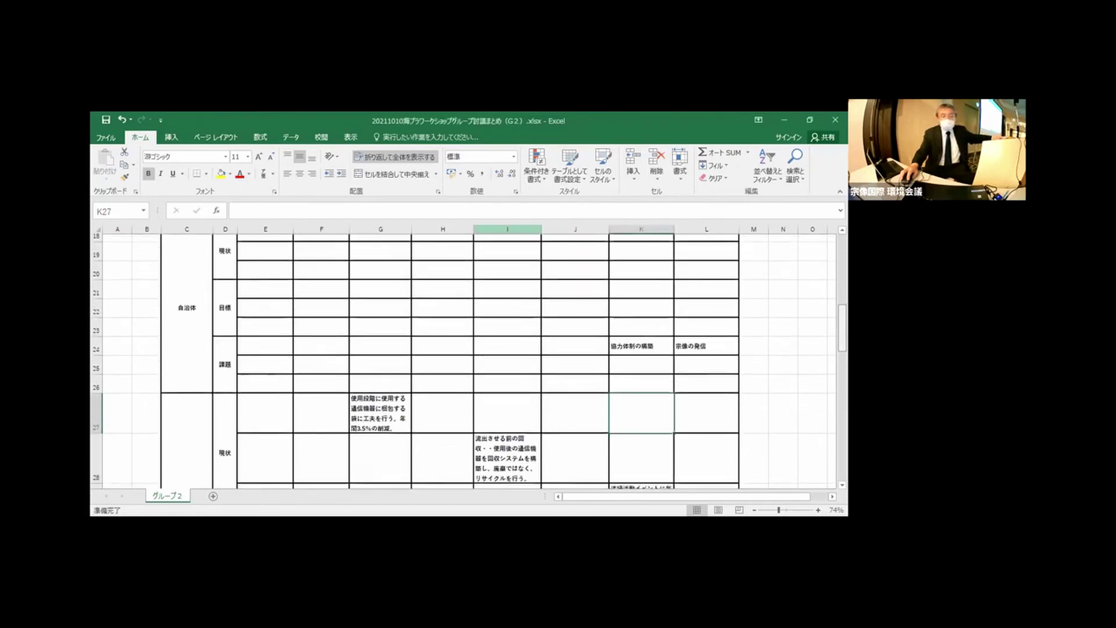
pyautogui.scroll(-3, 465, 358)
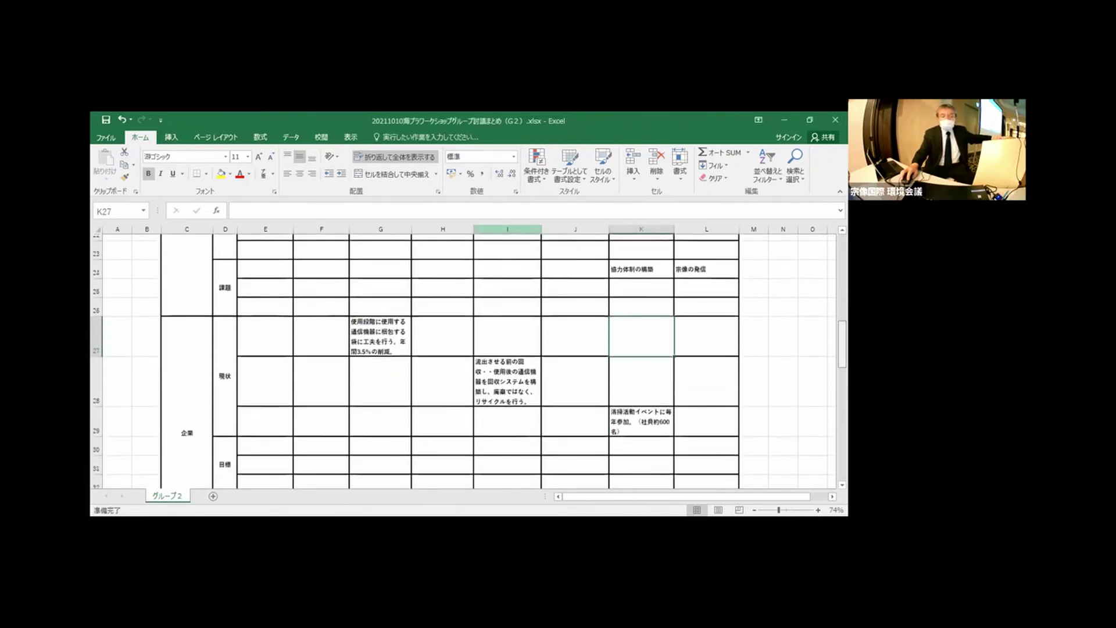
# Examine the 自治体 課題 entries and the 企業 section's 現状, 目標 and 課題 entries in the グループ2 table.
pyautogui.scroll(1, 465, 358)
pyautogui.scroll(1, 465, 358)
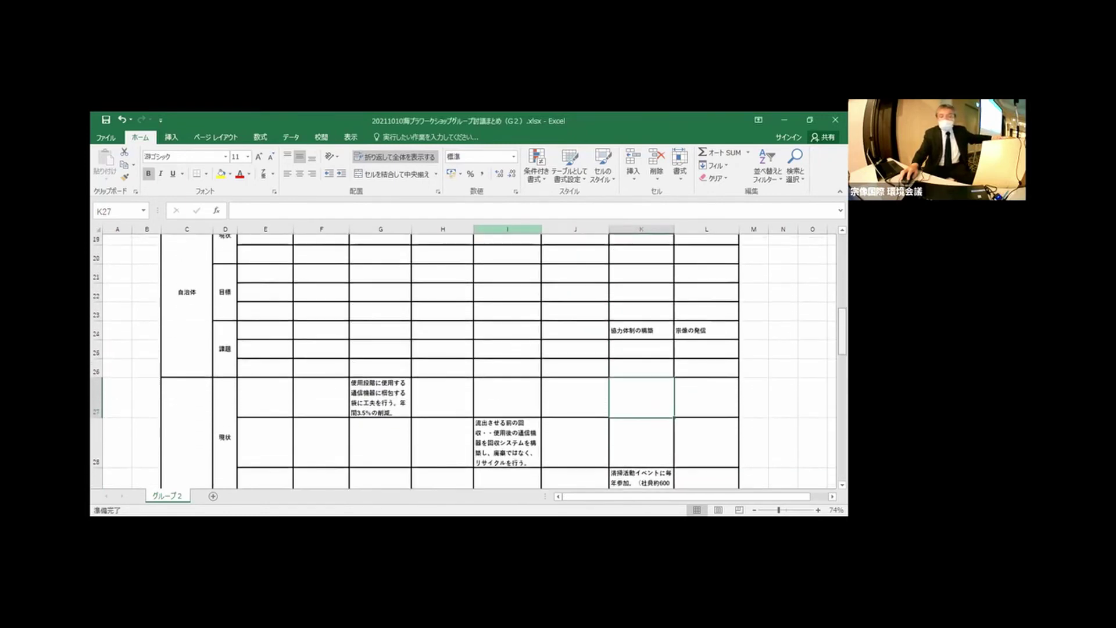
pyautogui.scroll(-2, 465, 358)
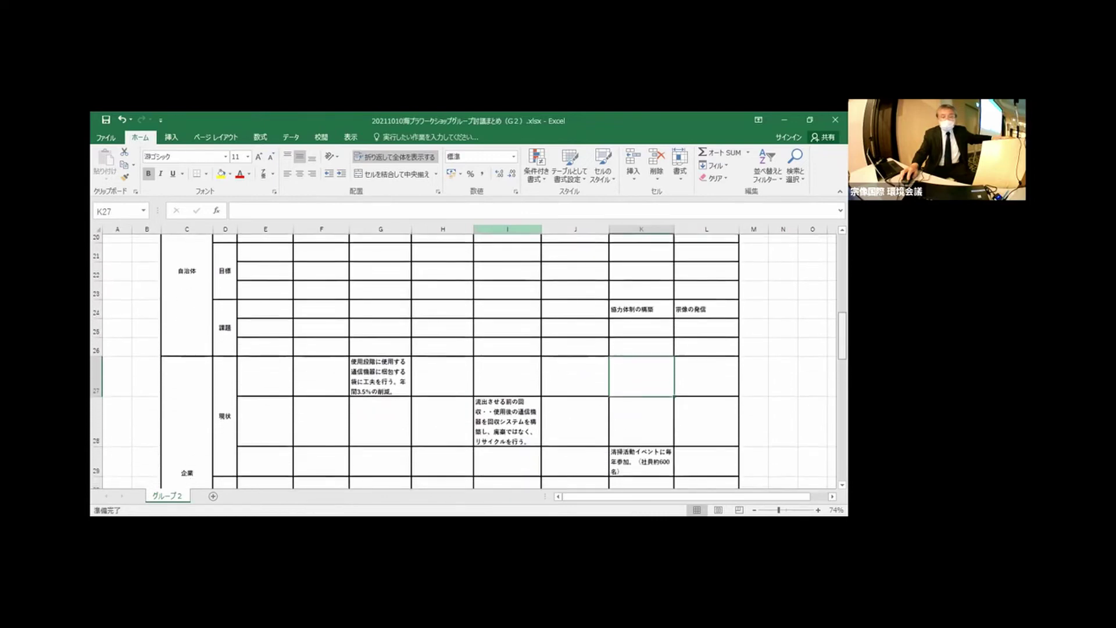
pyautogui.scroll(-2, 465, 358)
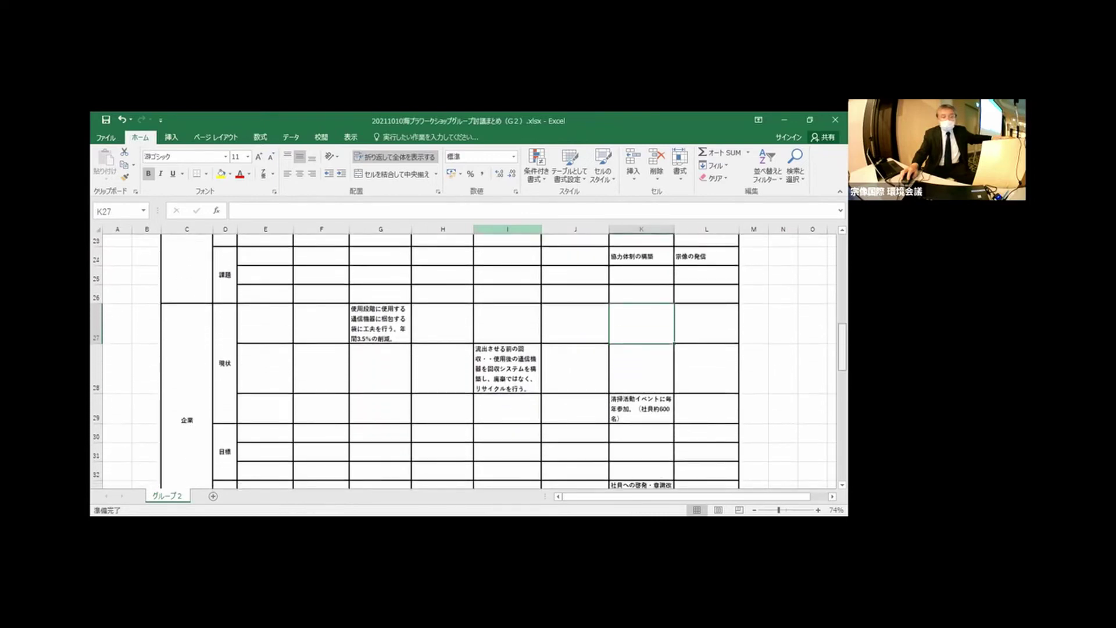
pyautogui.scroll(3, 464, 360)
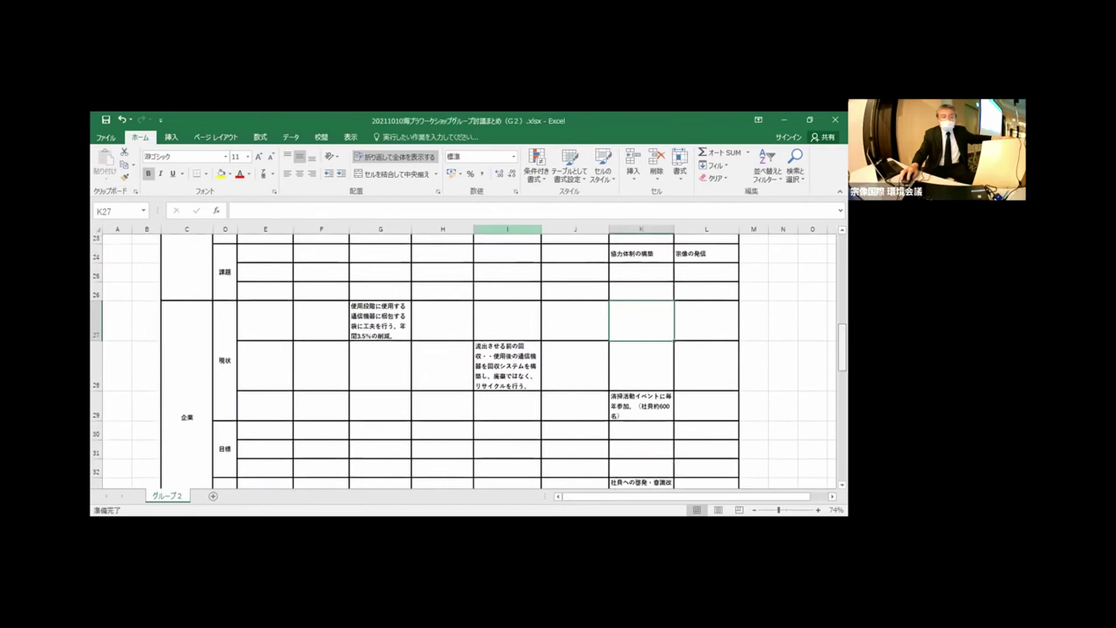
pyautogui.scroll(-5, 465, 360)
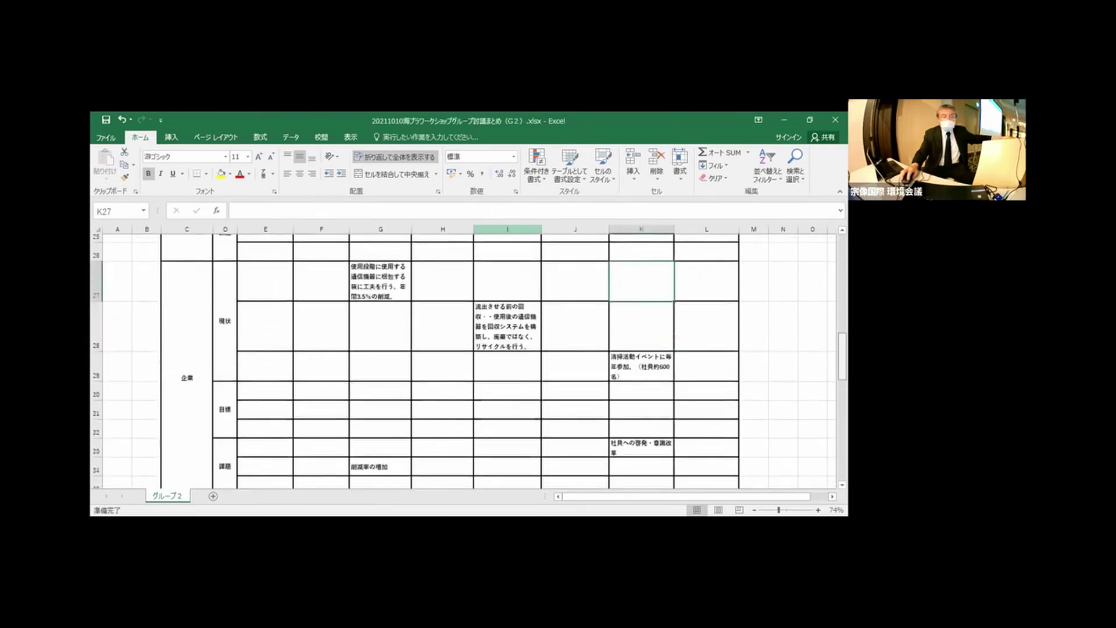
pyautogui.scroll(1, 465, 360)
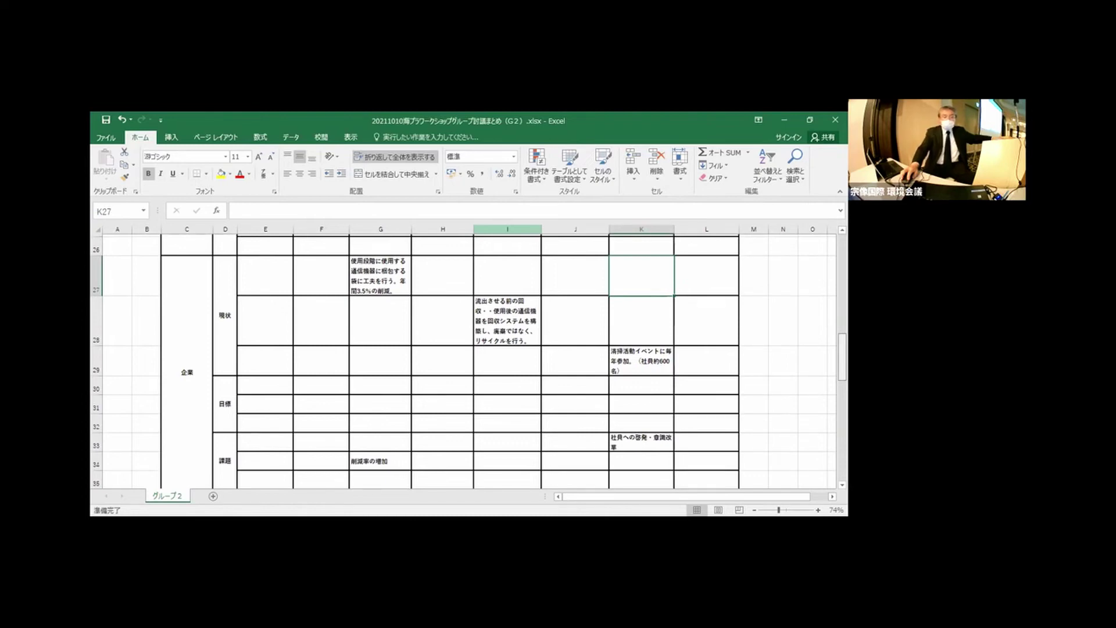
pyautogui.scroll(1, 465, 361)
pyautogui.scroll(1, 465, 360)
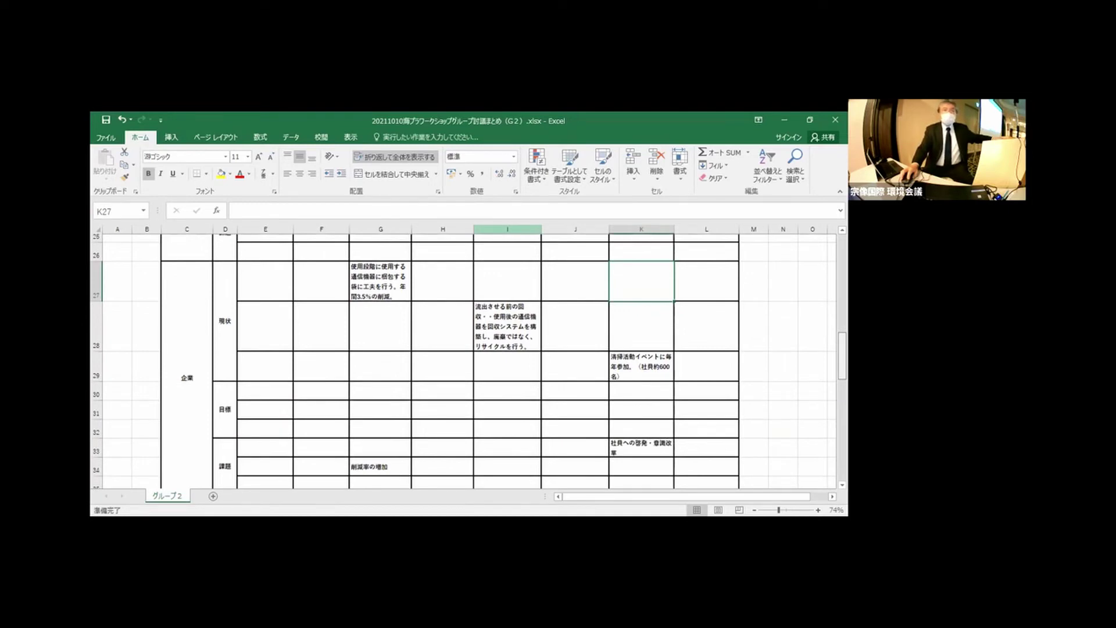
pyautogui.scroll(-1, 465, 361)
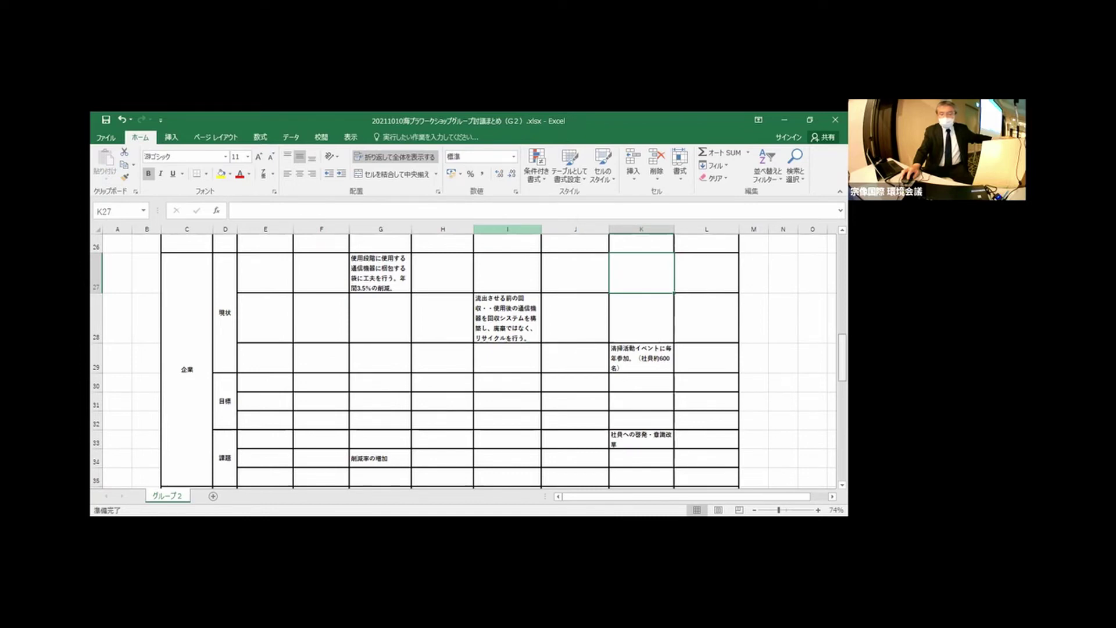
pyautogui.scroll(1, 465, 358)
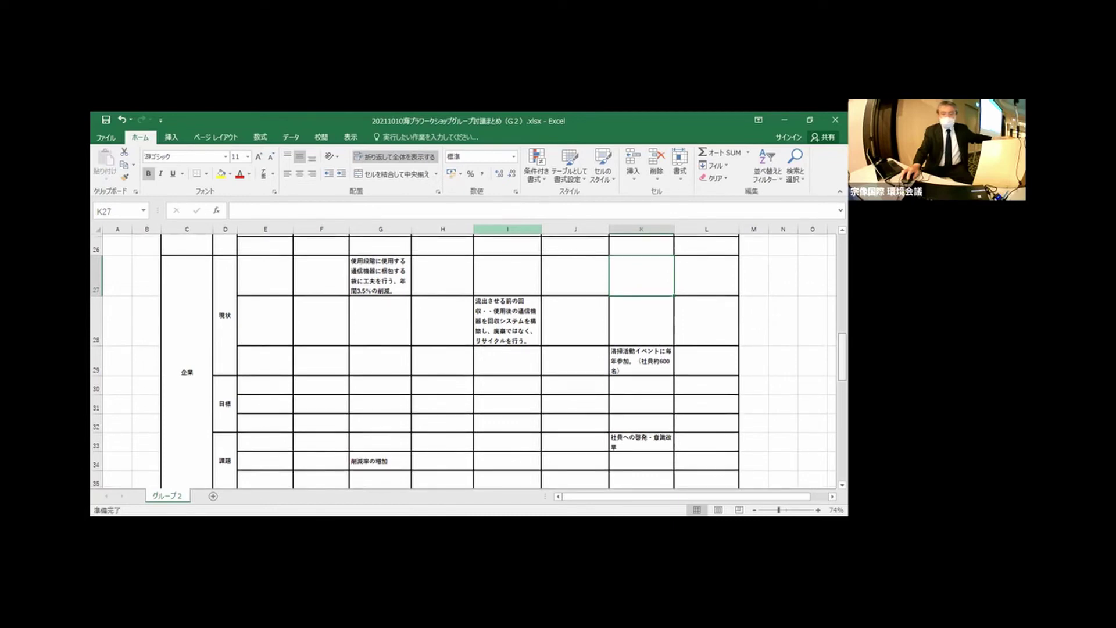
pyautogui.scroll(-1, 465, 360)
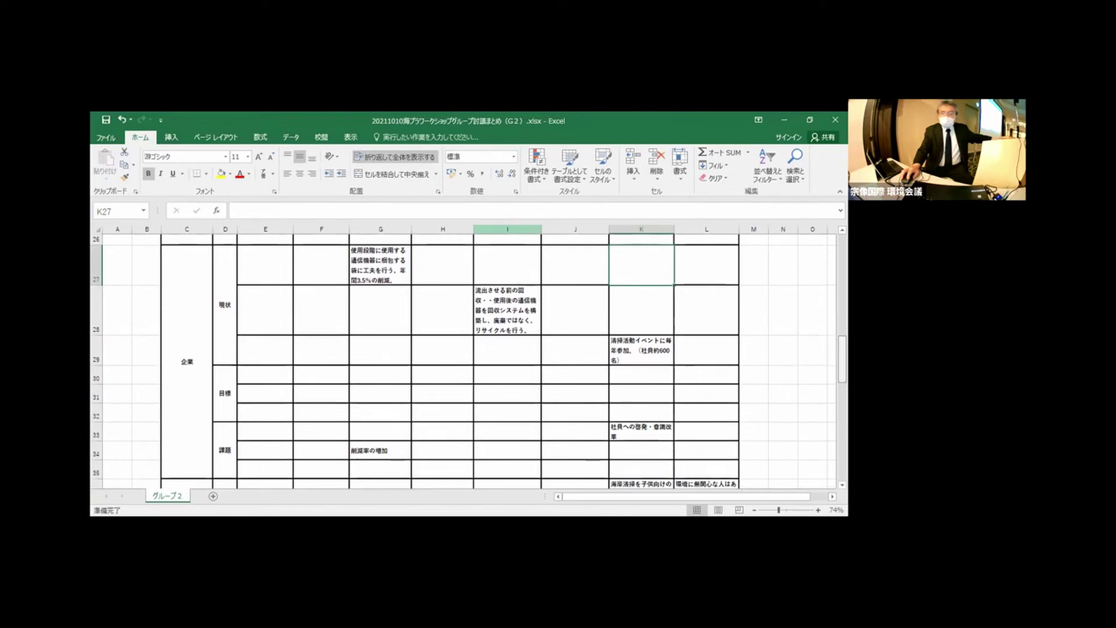
pyautogui.scroll(-3, 465, 359)
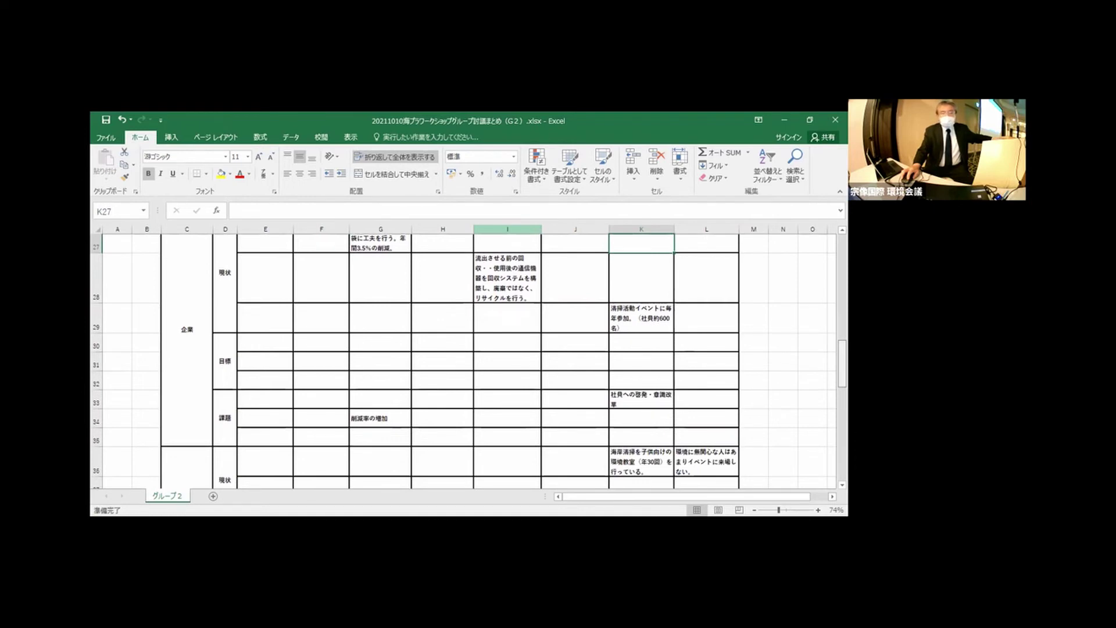
# Review the 市民団体 個人 section of the グループ2 table from 現状 through 目標 and 課題 to the start of 教育機関 学生生徒.
pyautogui.scroll(-2, 469, 360)
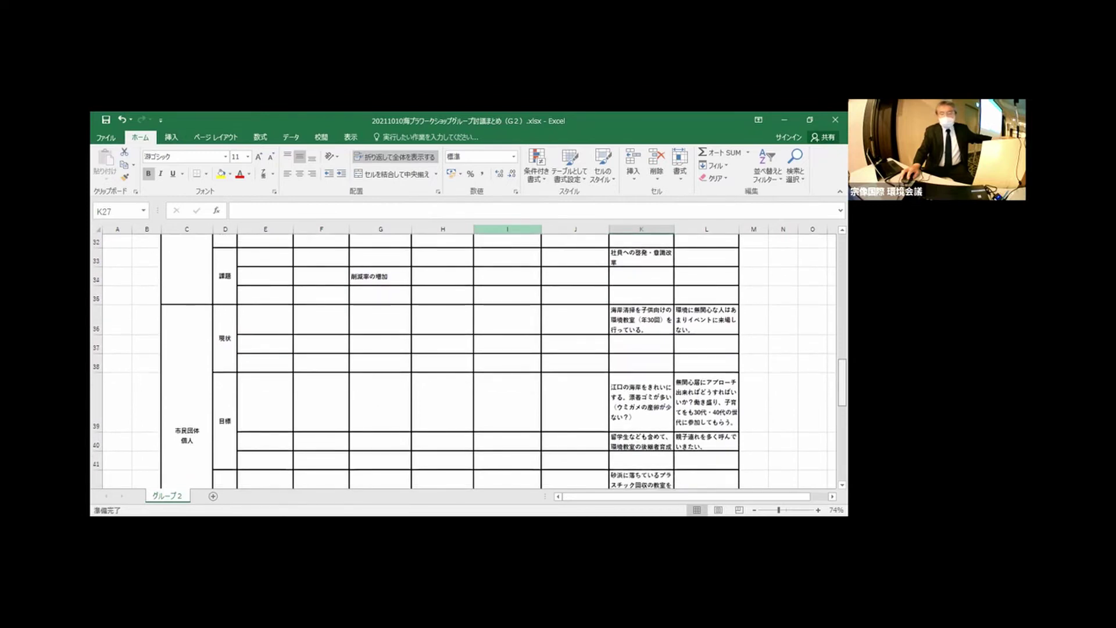
pyautogui.scroll(-1, 465, 361)
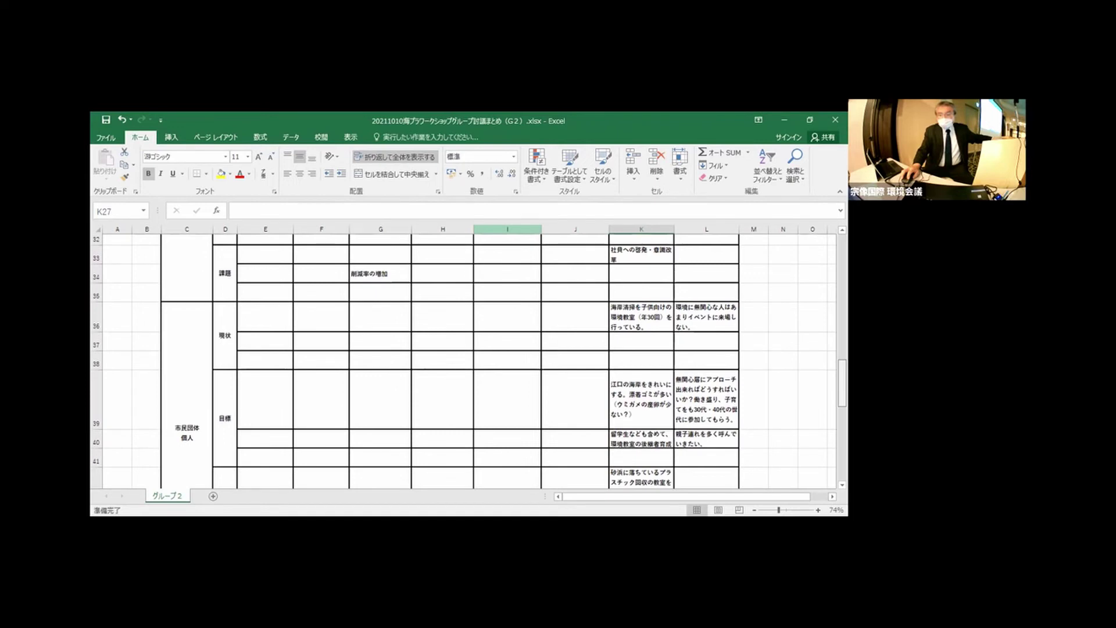
pyautogui.scroll(-1, 464, 360)
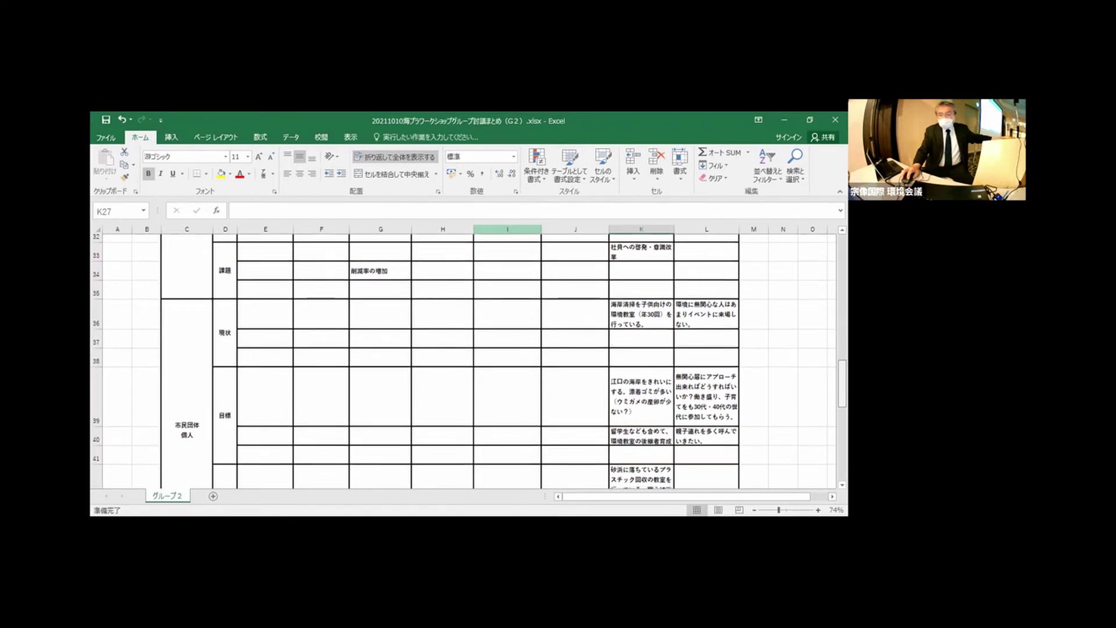
pyautogui.scroll(-3, 465, 360)
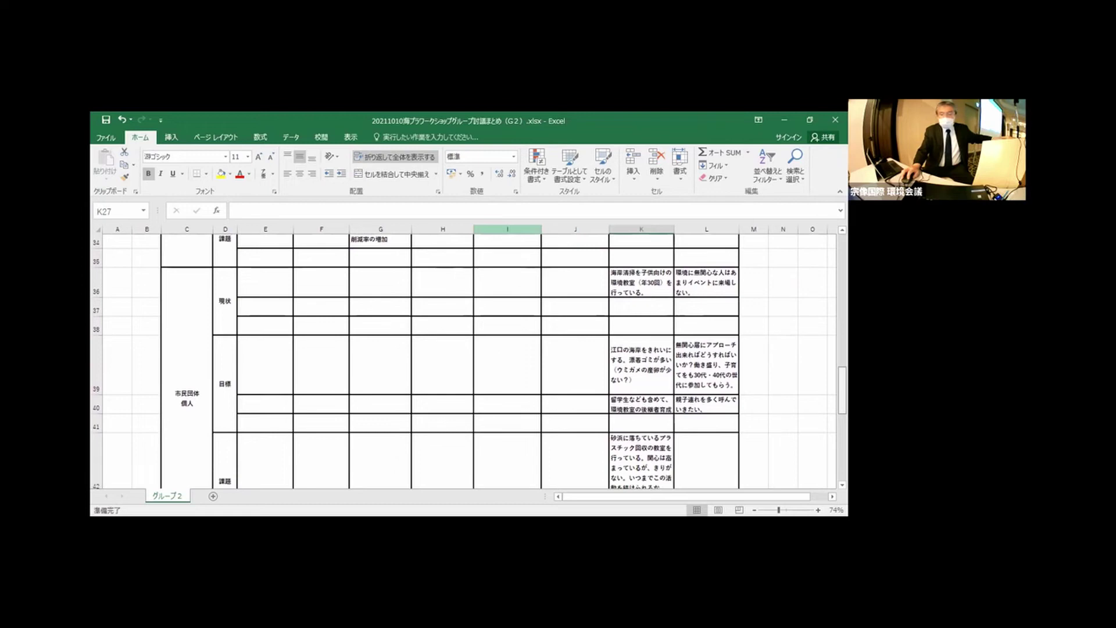
pyautogui.scroll(-1, 470, 363)
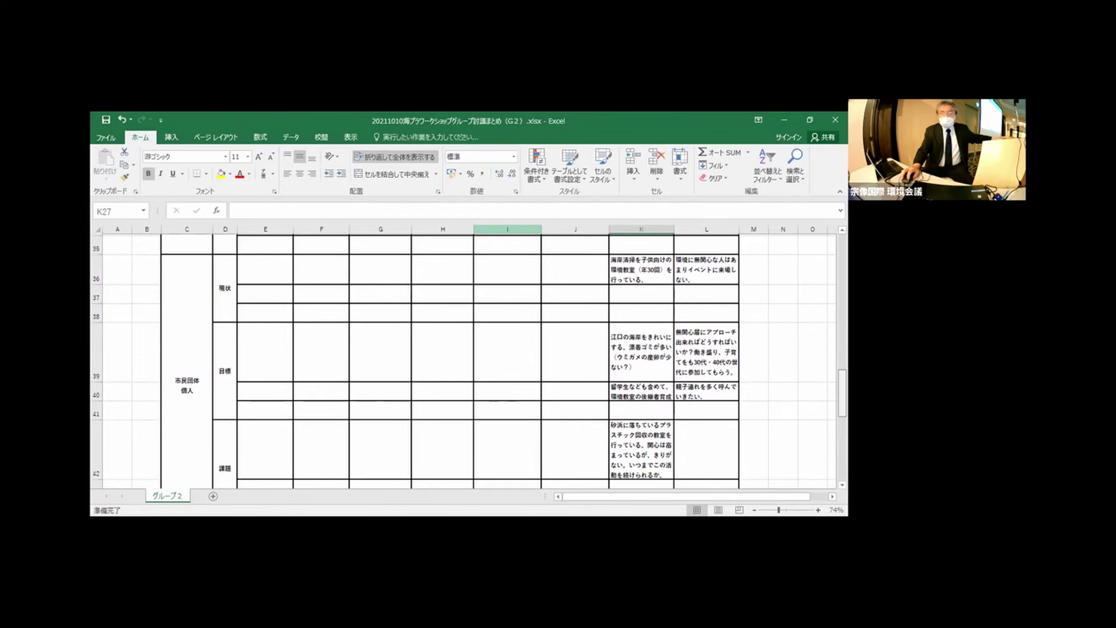
pyautogui.scroll(-1, 465, 361)
pyautogui.scroll(-2, 469, 360)
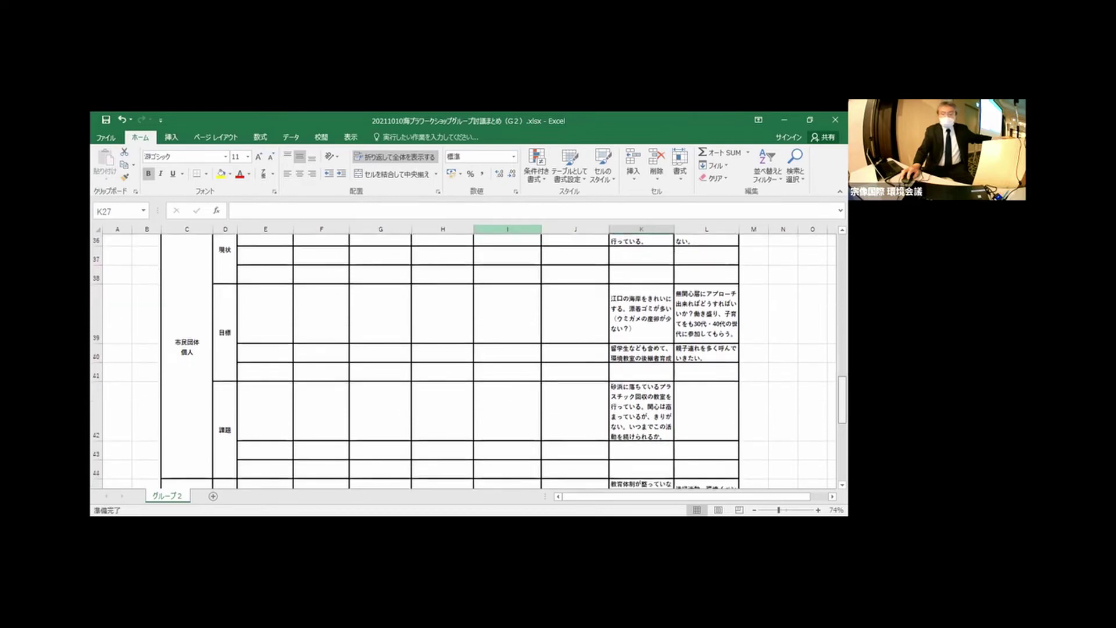
pyautogui.scroll(-2, 465, 360)
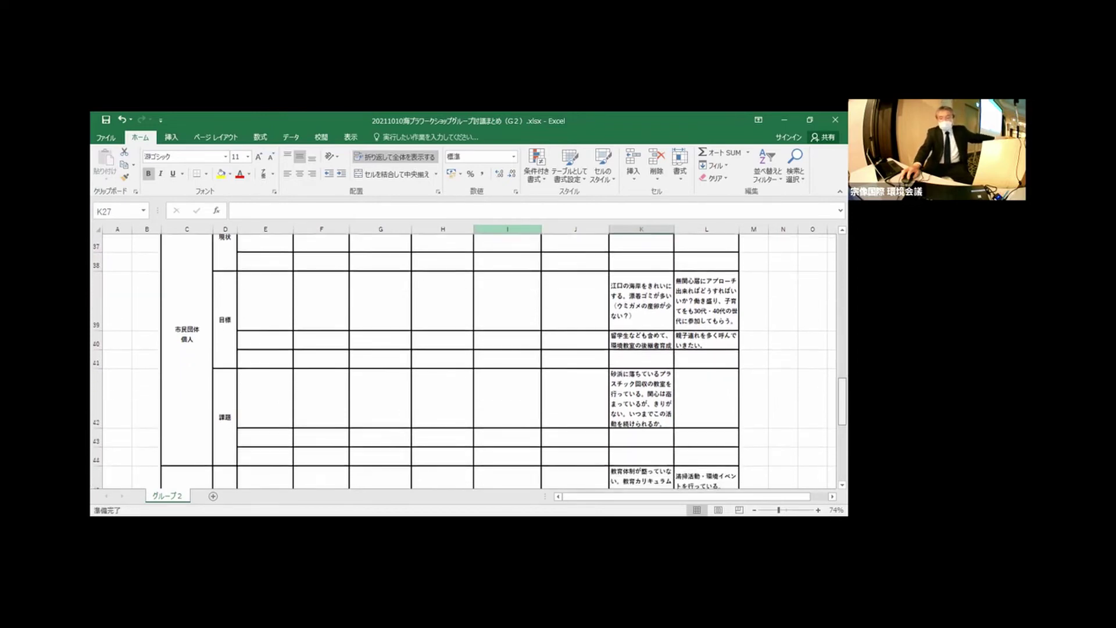
pyautogui.scroll(-1, 465, 360)
pyautogui.scroll(1, 464, 359)
pyautogui.scroll(1, 465, 360)
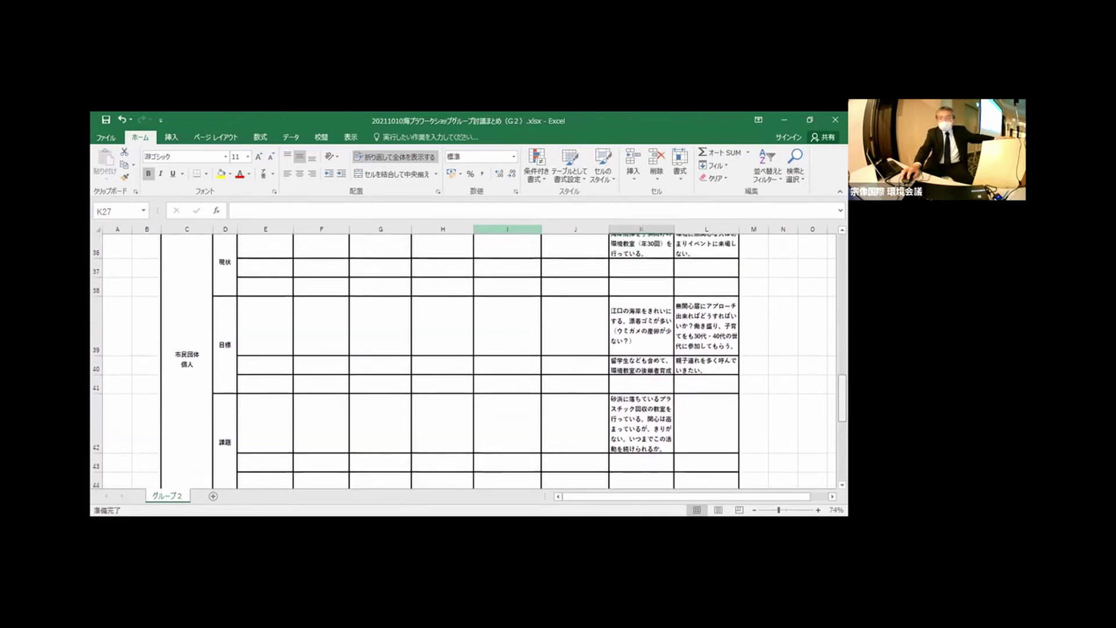
pyautogui.scroll(-1, 464, 360)
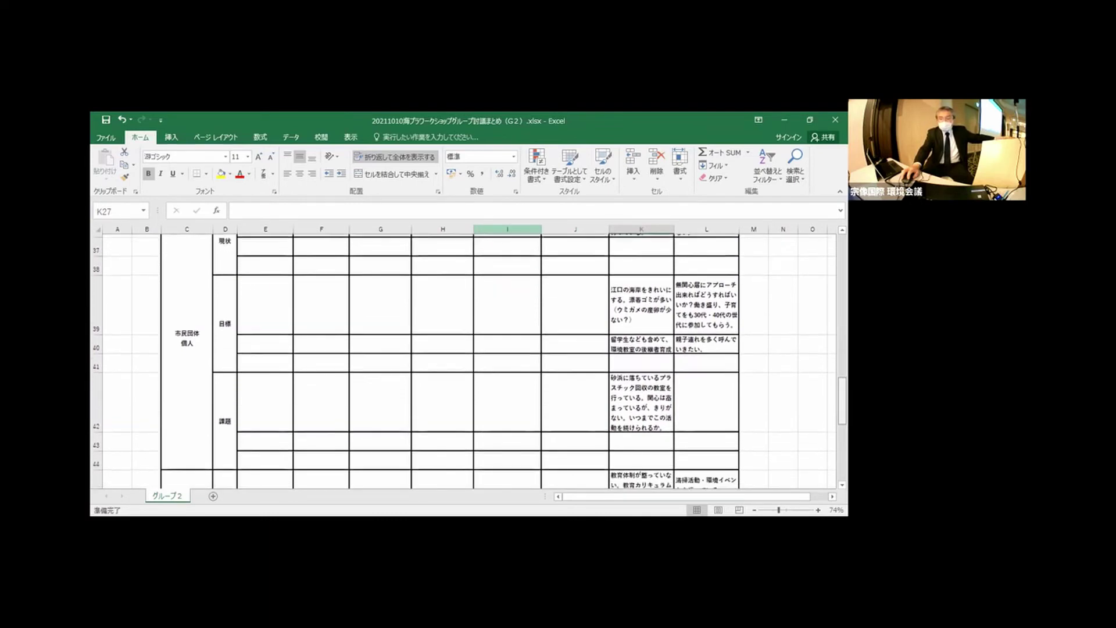
pyautogui.scroll(-1, 465, 361)
pyautogui.scroll(-2, 465, 360)
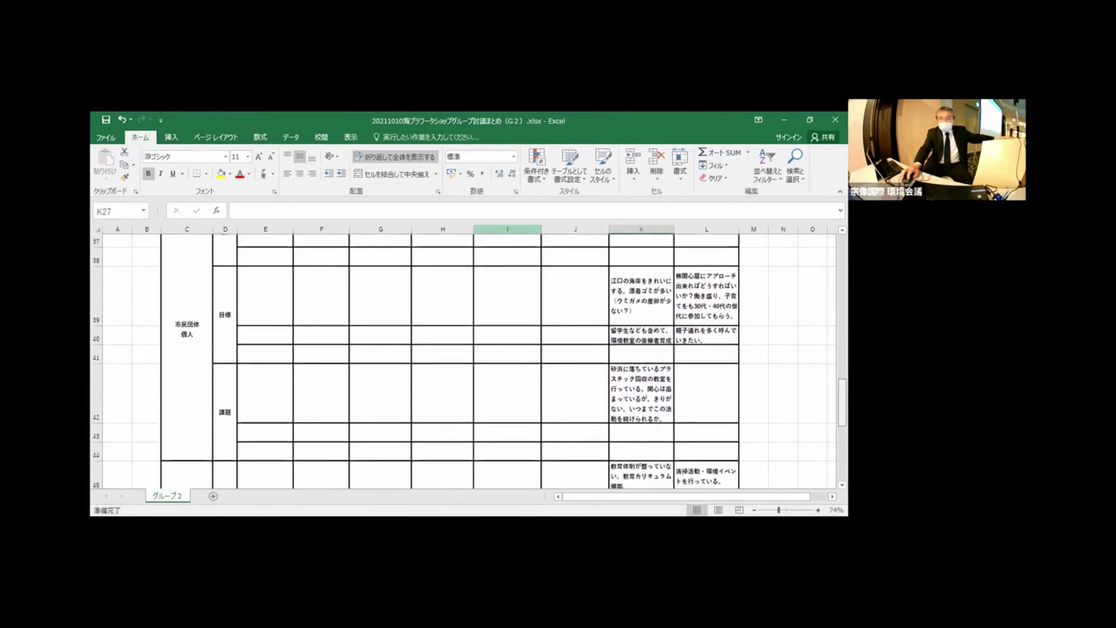
pyautogui.scroll(-3, 465, 359)
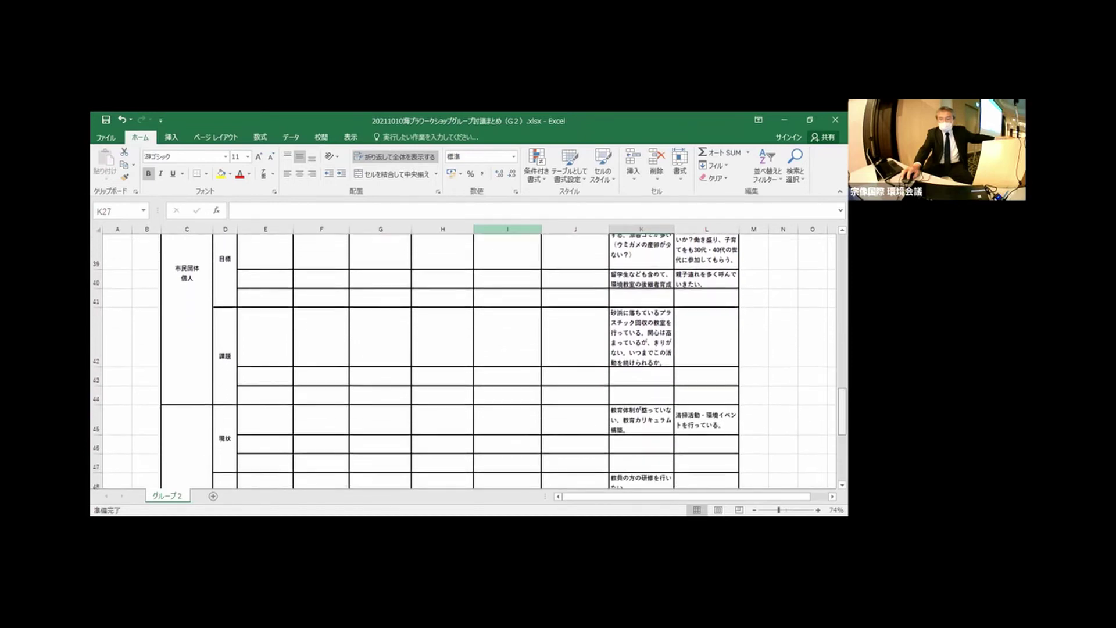
pyautogui.scroll(-2, 465, 359)
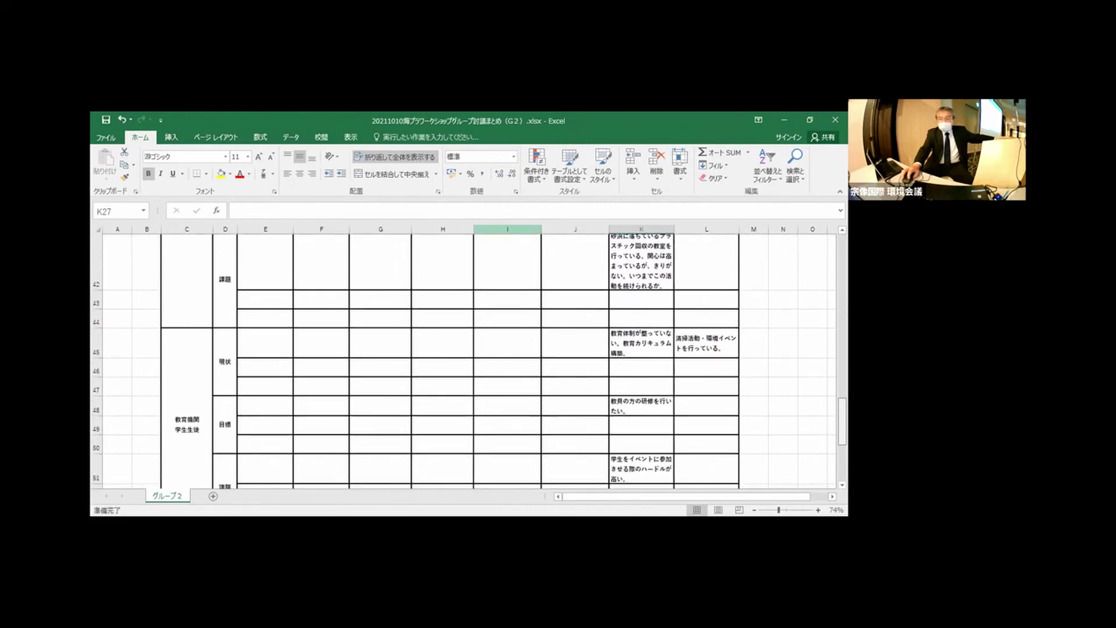
# Return to the 市民団体 個人 section and examine its 目標 and 課題 entries in columns K and L.
pyautogui.scroll(2, 465, 360)
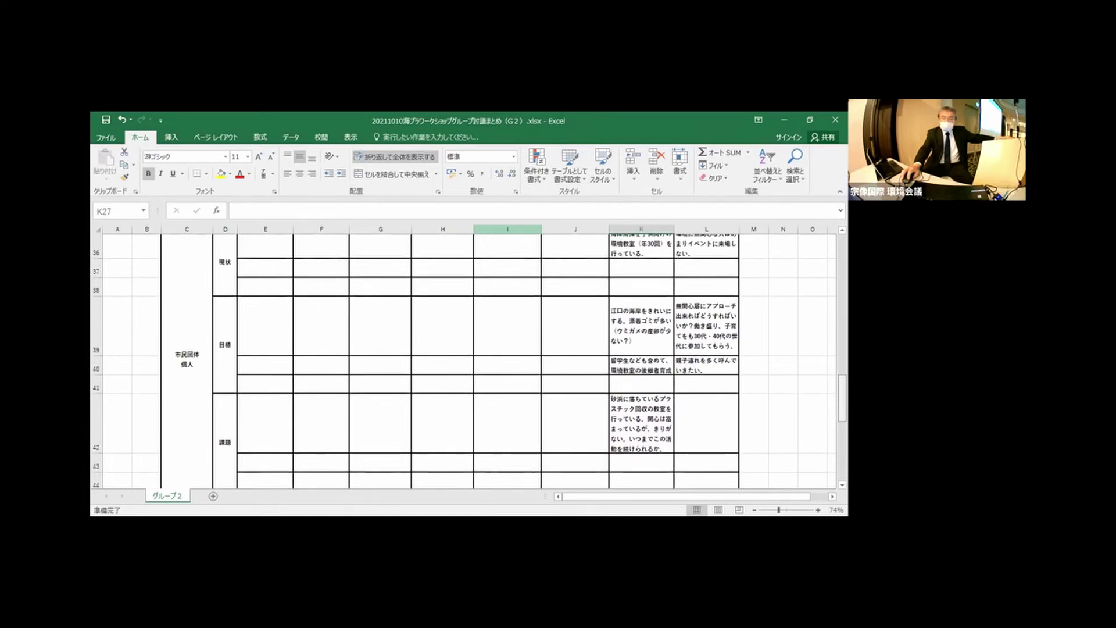
pyautogui.scroll(-1, 465, 360)
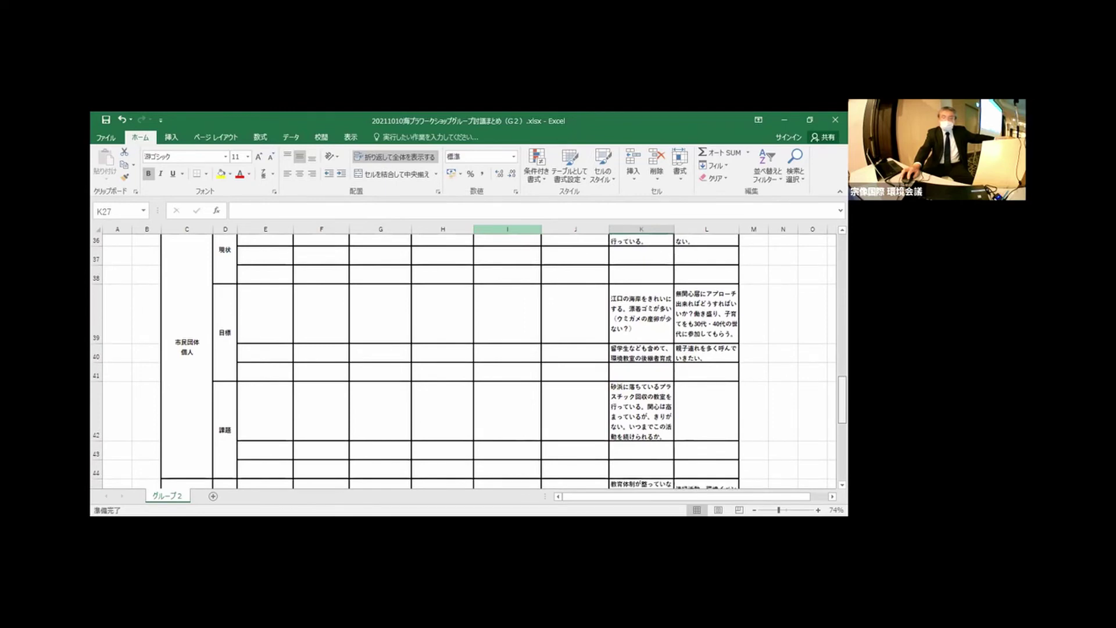
pyautogui.scroll(1, 464, 360)
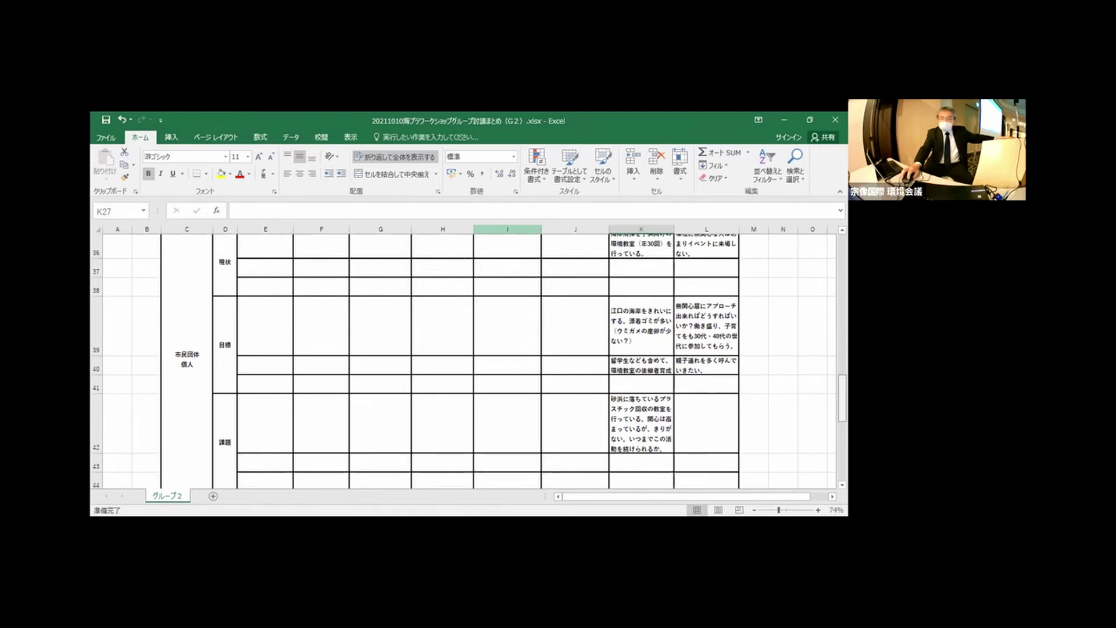
pyautogui.scroll(-1, 465, 357)
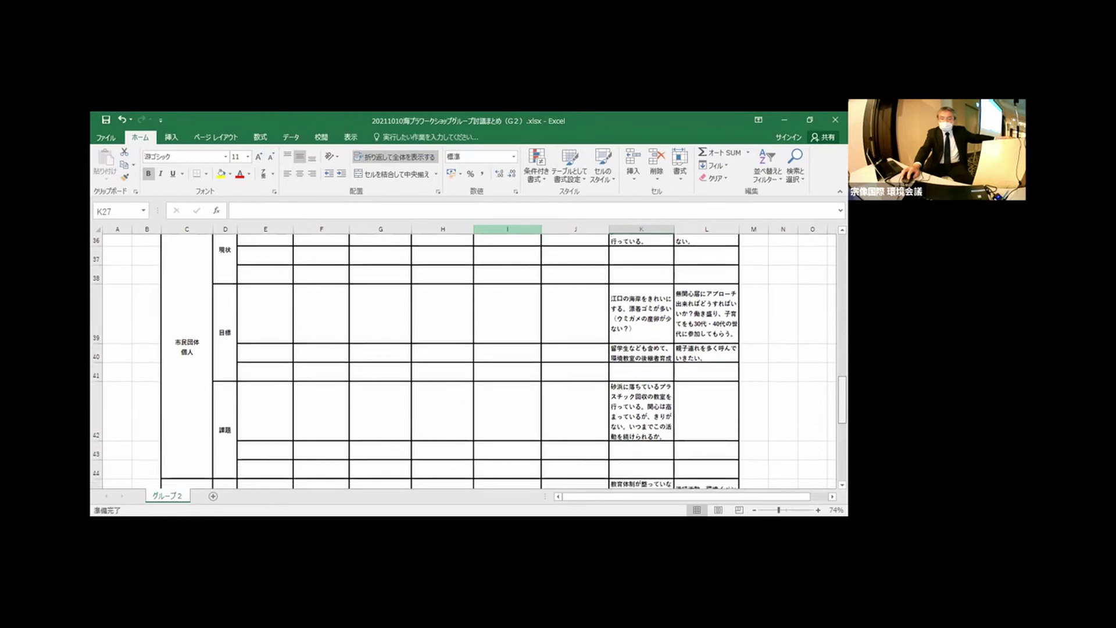
pyautogui.scroll(-1, 465, 360)
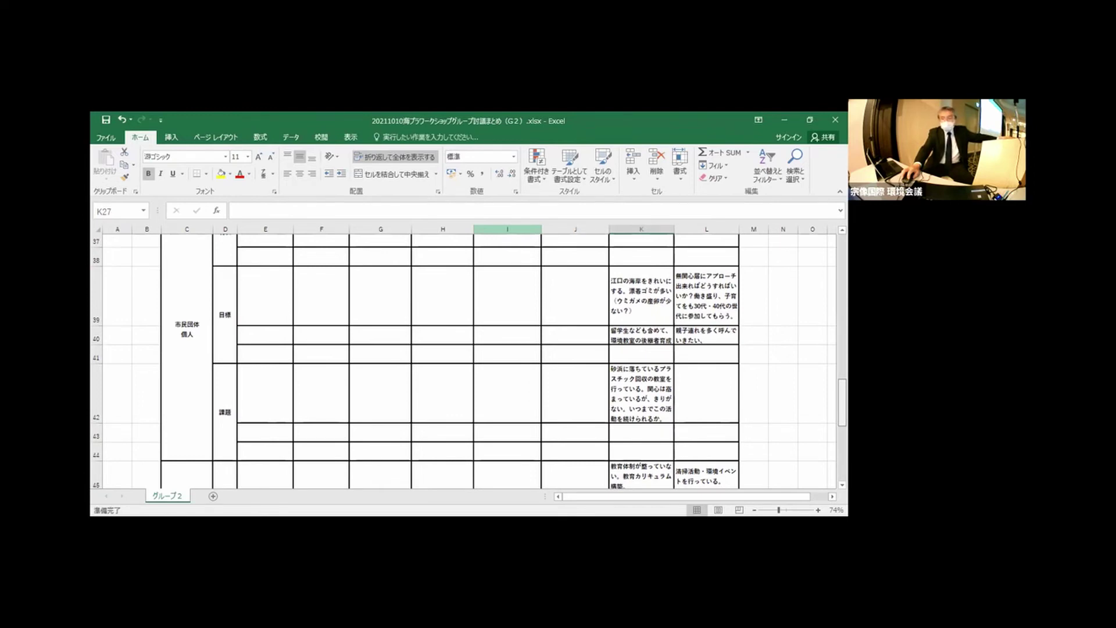
pyautogui.scroll(-1, 465, 361)
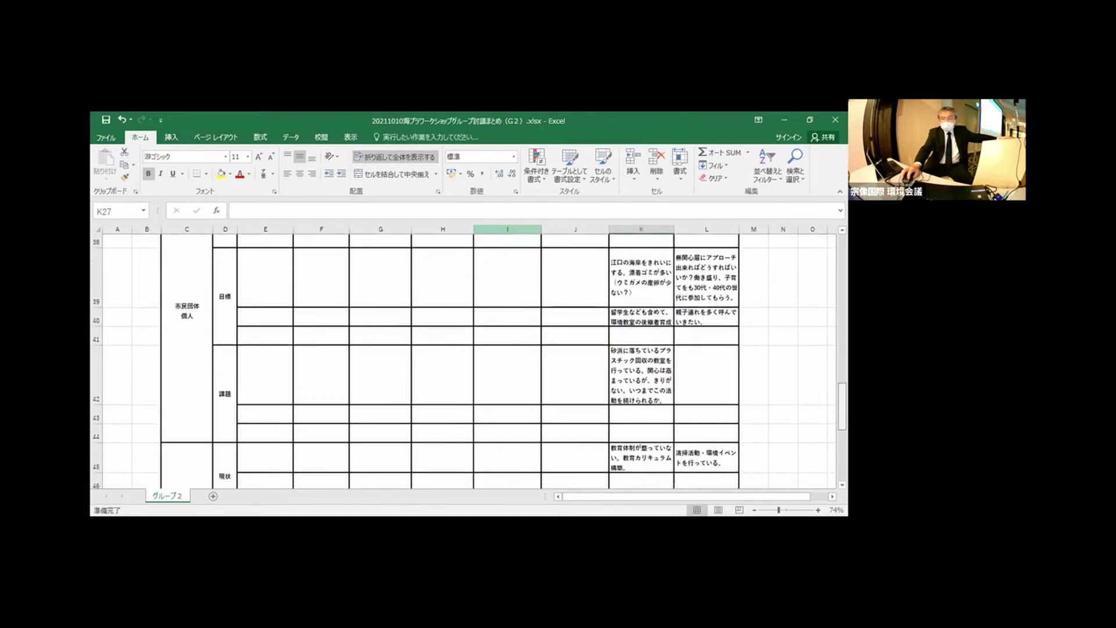
pyautogui.scroll(-1, 465, 360)
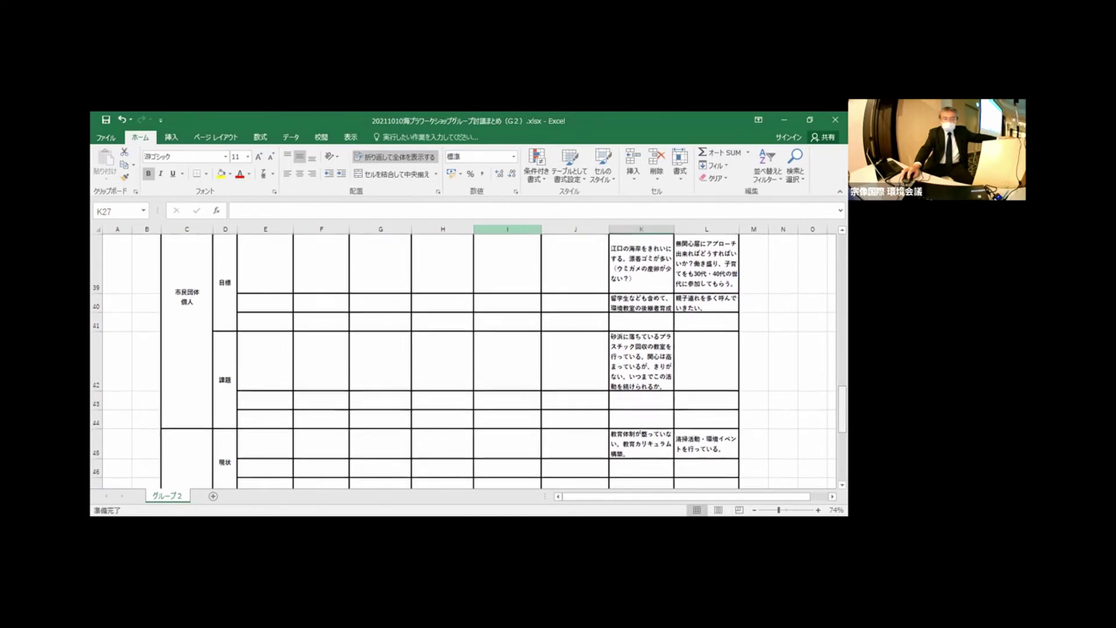
# Examine the 教育機関 学生生徒 section's 現状, 目標 and 課題 entries in the グループ2 table.
pyautogui.scroll(-1, 464, 359)
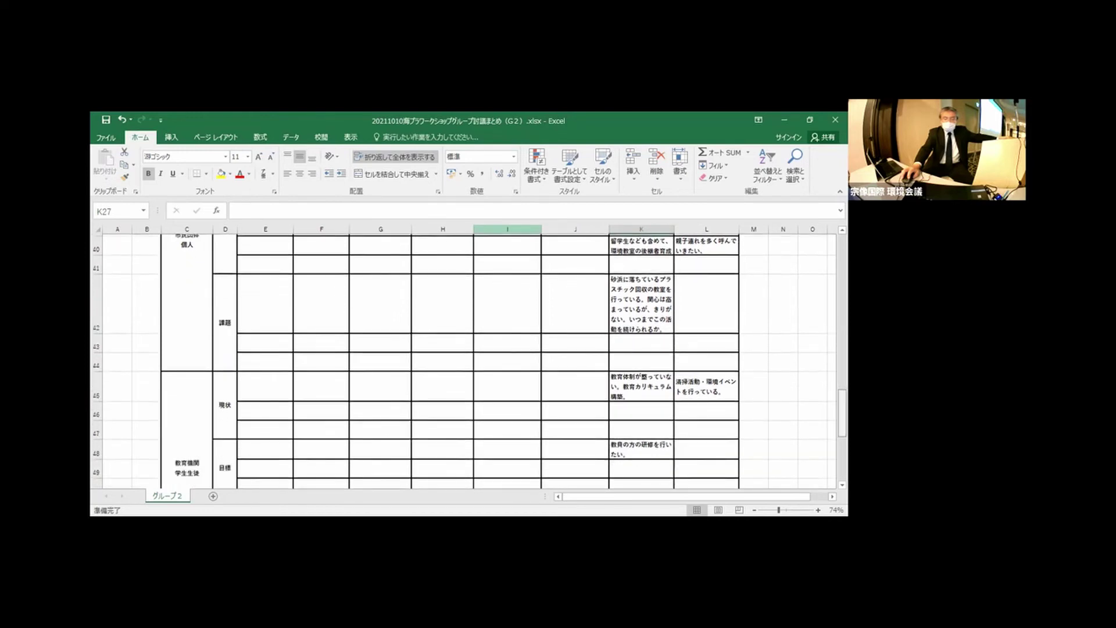
pyautogui.scroll(-1, 465, 361)
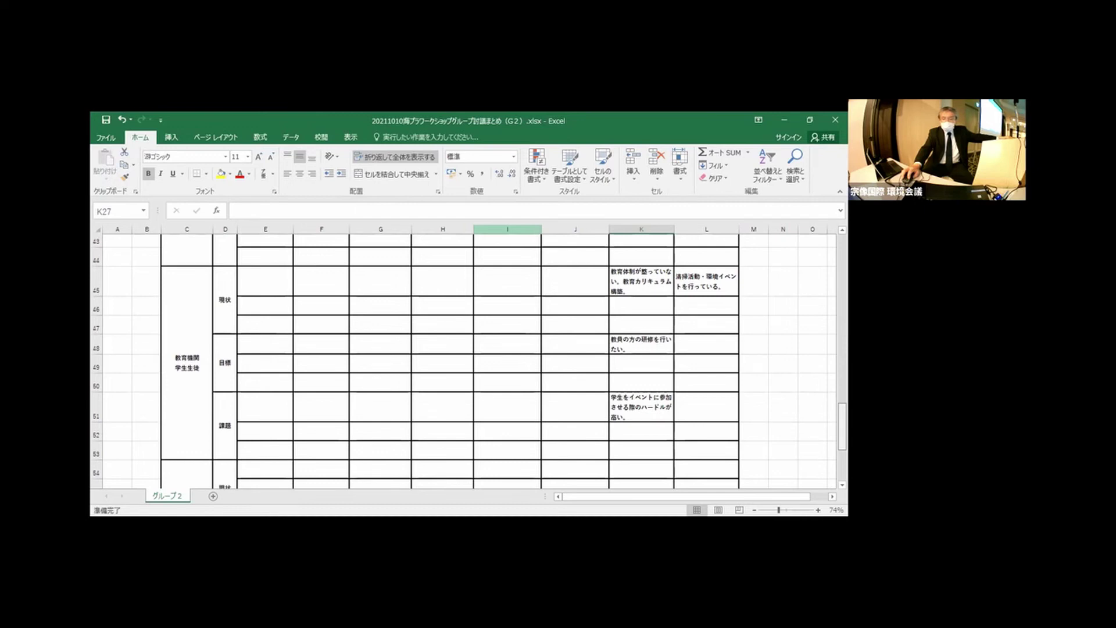
pyautogui.scroll(1, 465, 359)
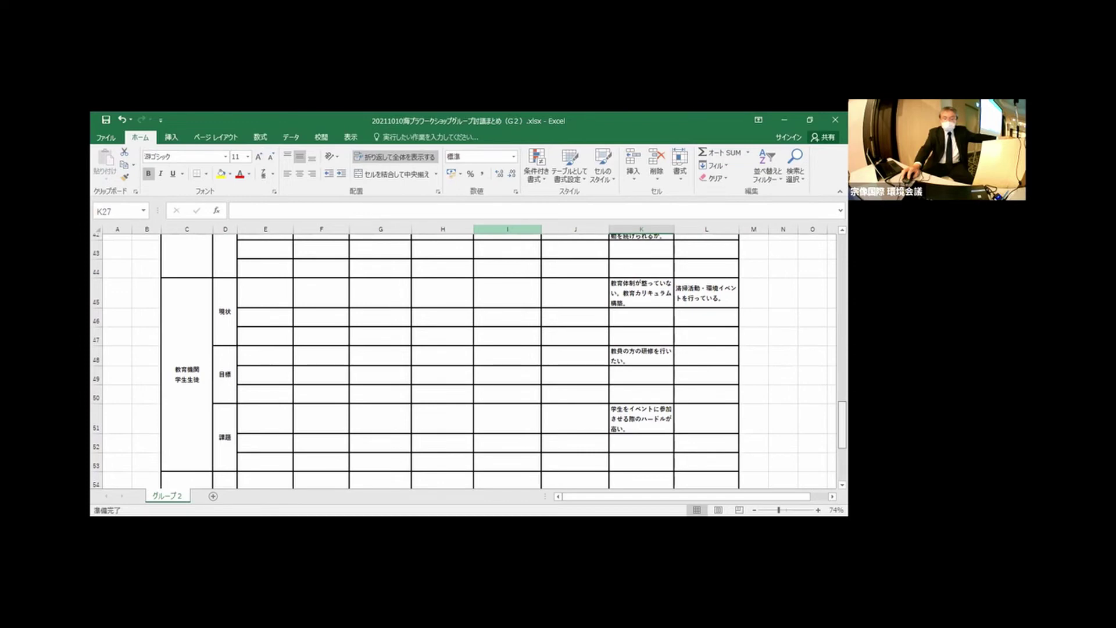
pyautogui.scroll(-1, 464, 361)
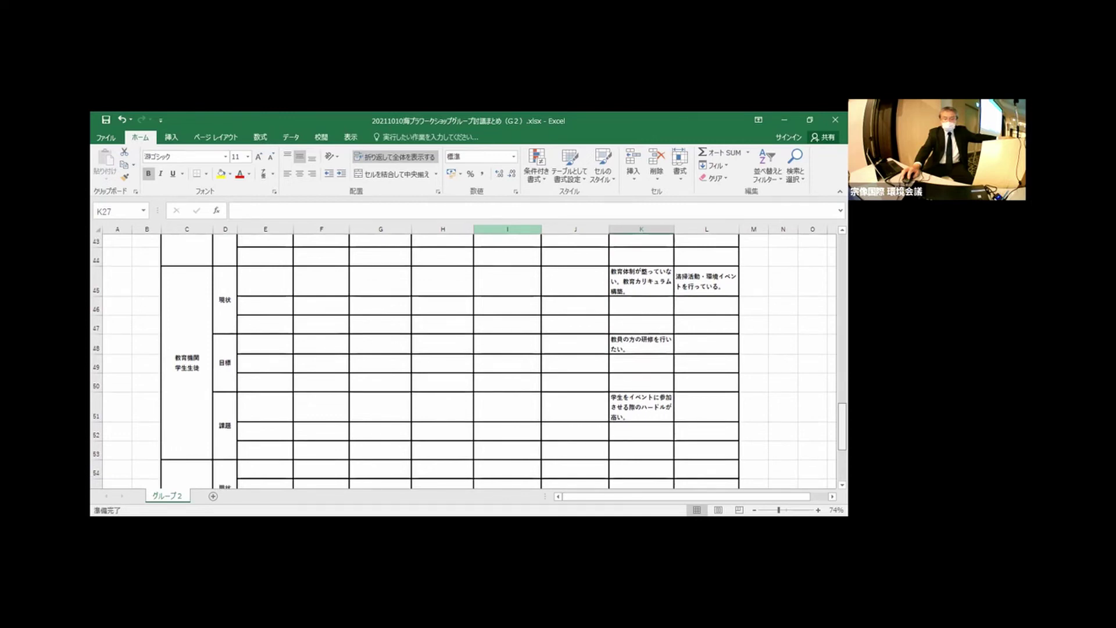
pyautogui.scroll(-1, 463, 361)
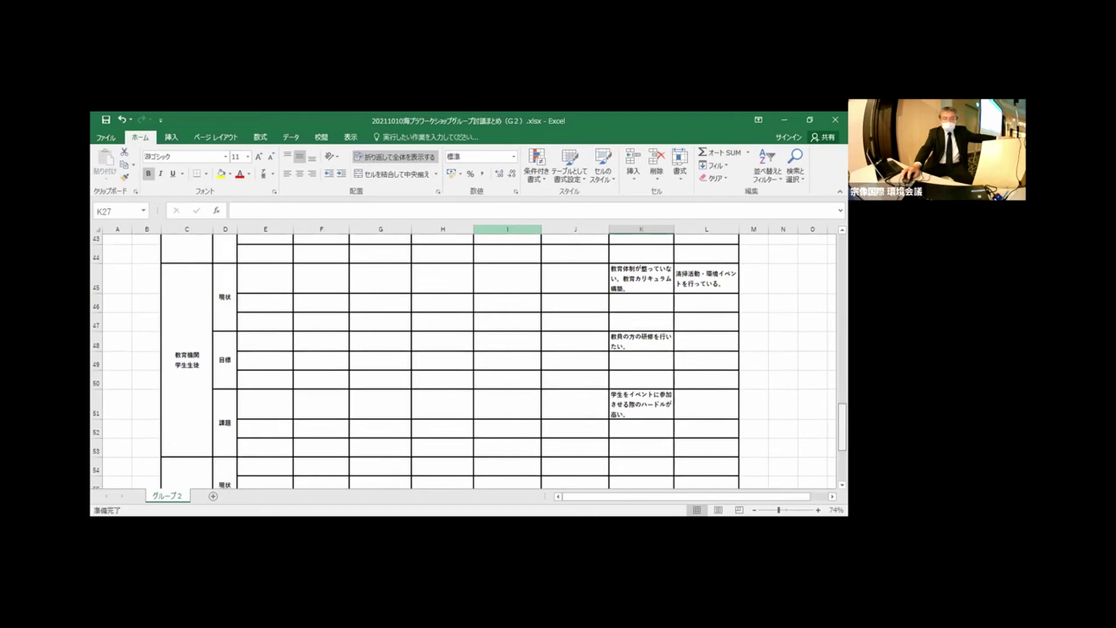
# Check the グループ2 table down to the 漁業者 漁協 section, and recheck the 教育機関 学生生徒 entries in columns K and L.
pyautogui.scroll(-1, 464, 361)
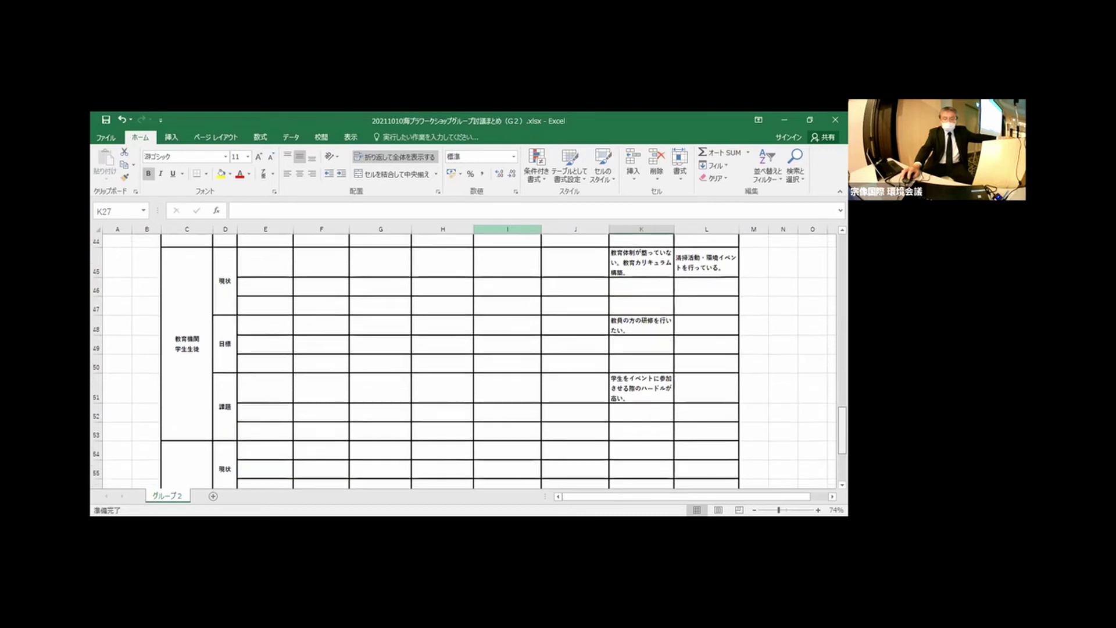
pyautogui.scroll(-1, 464, 361)
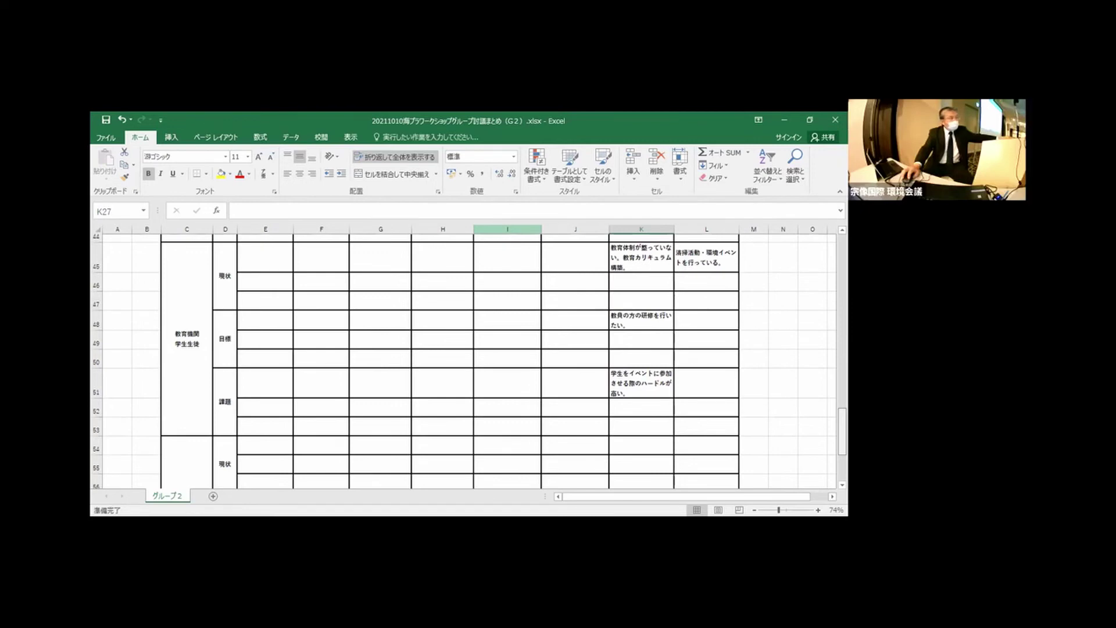
pyautogui.scroll(-2, 469, 357)
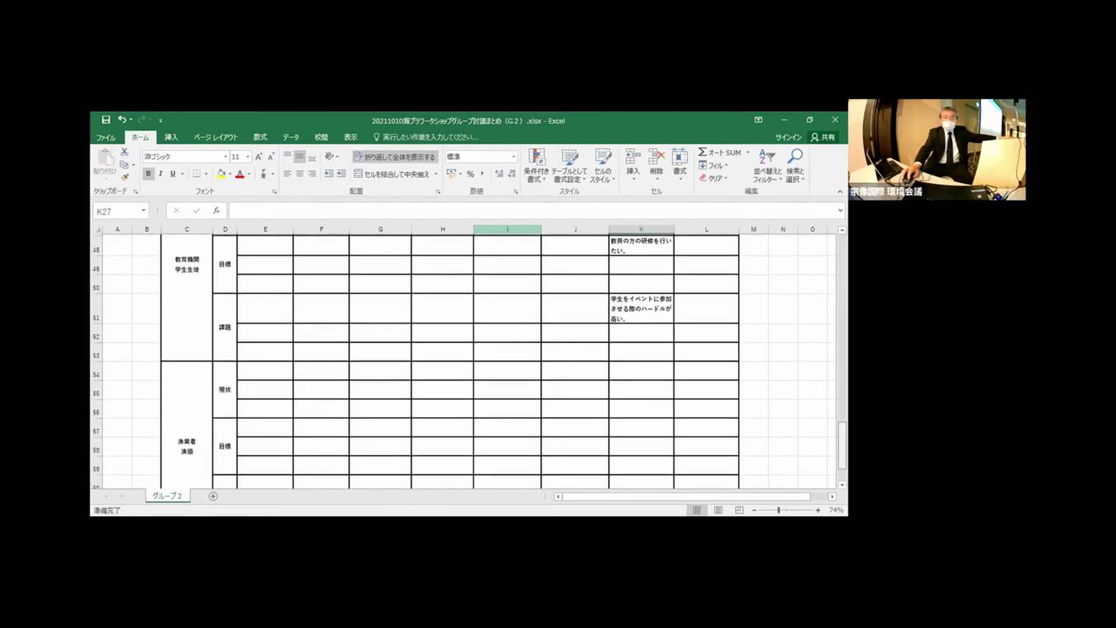
pyautogui.scroll(2, 469, 356)
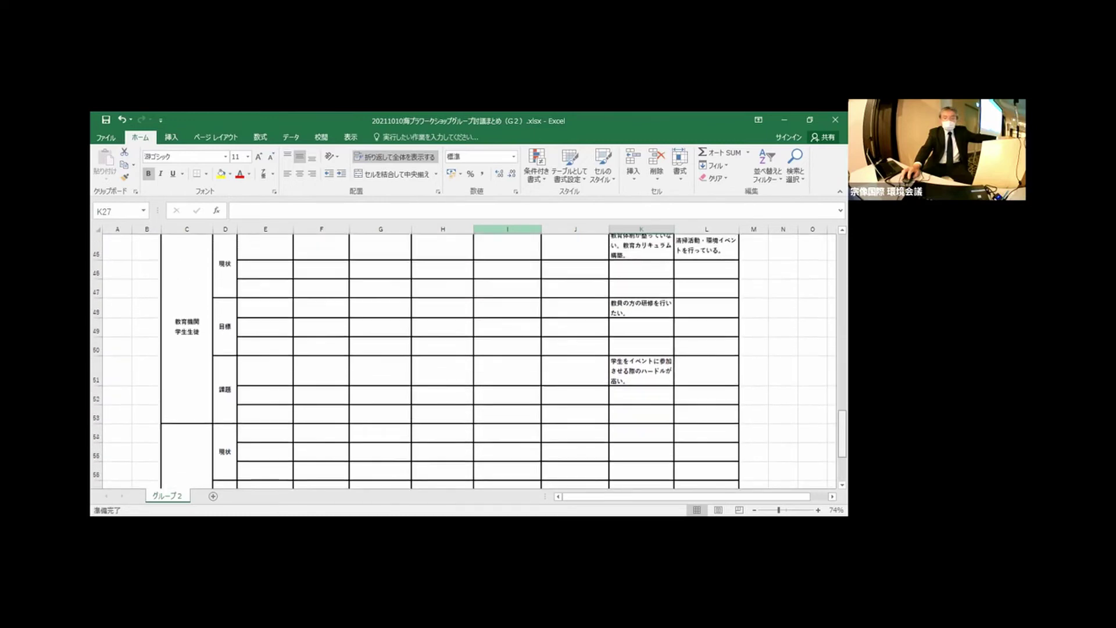
pyautogui.scroll(1, 470, 357)
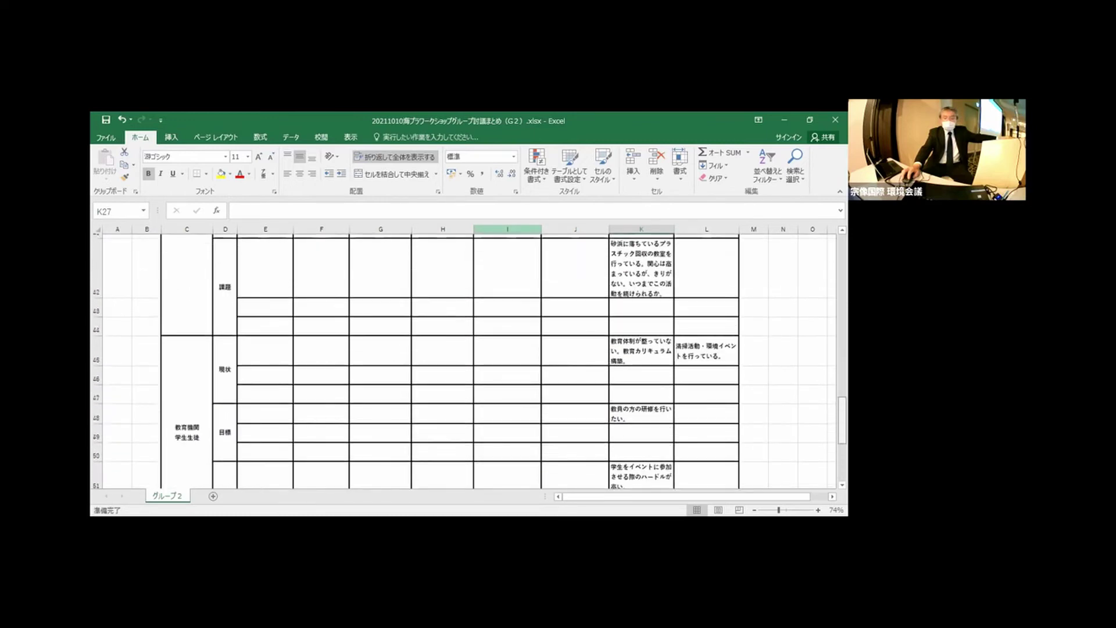
pyautogui.scroll(-1, 470, 357)
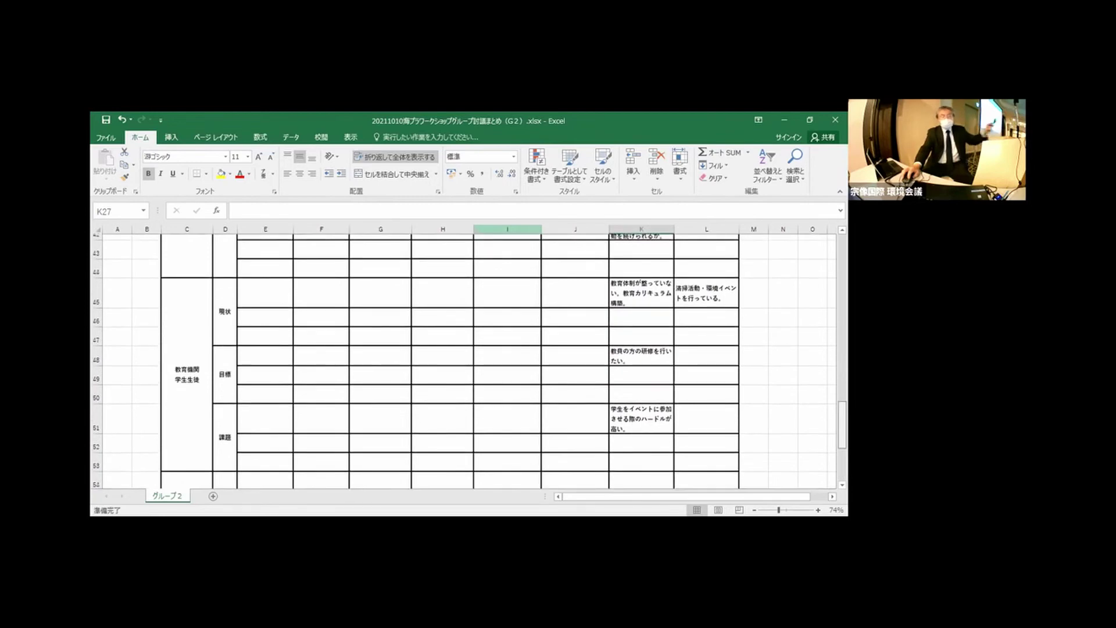
pyautogui.scroll(-1, 470, 357)
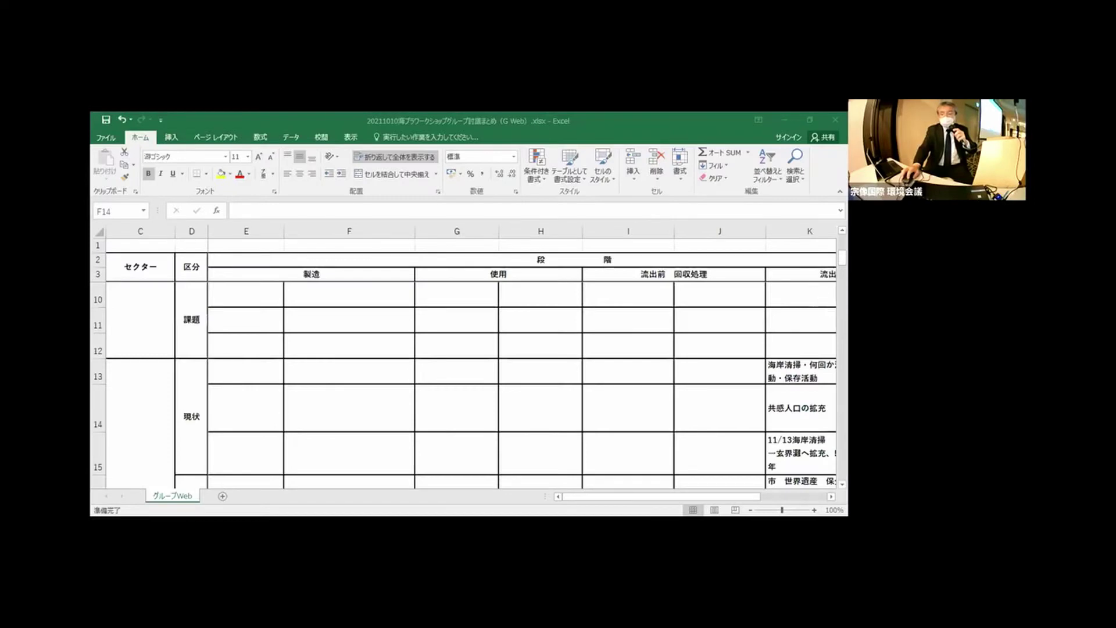
# In the G Web workbook, examine the 自治体 section's 現状 and 目標 entries under the 流出後 回収処理 columns.
pyautogui.click(715, 498)
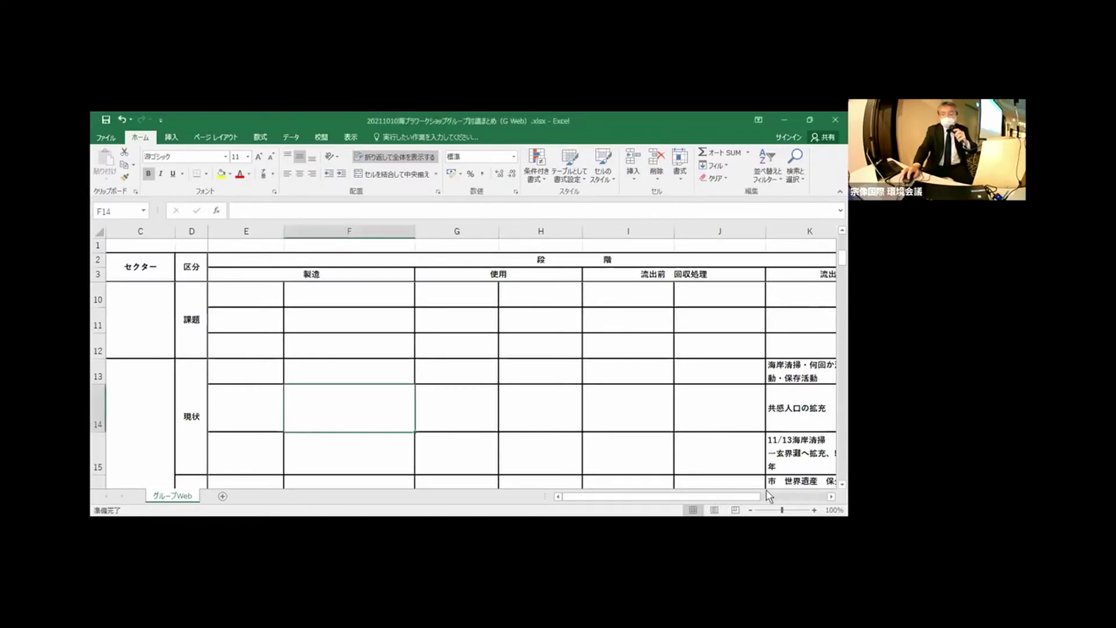
pyautogui.click(803, 498)
pyautogui.click(804, 497)
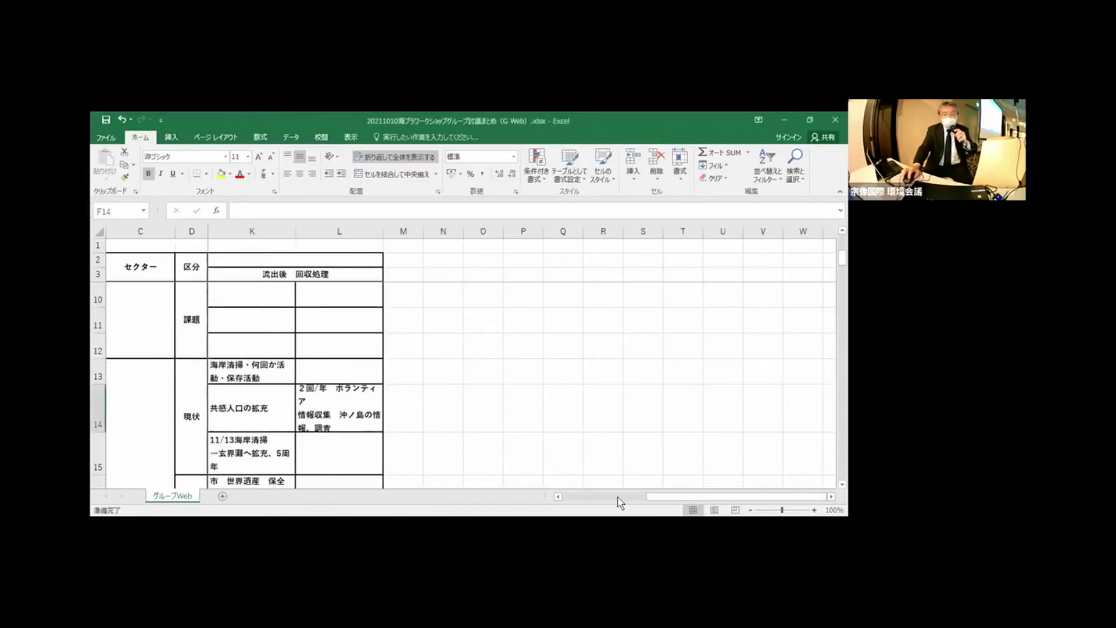
pyautogui.click(559, 498)
pyautogui.click(559, 497)
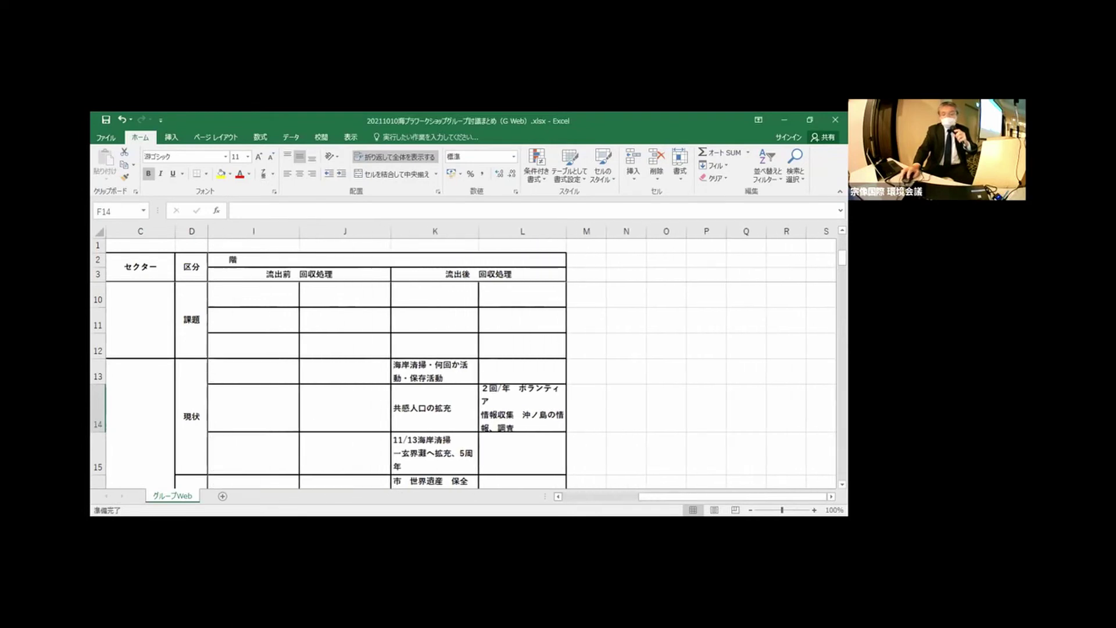
pyautogui.scroll(-1, 407, 377)
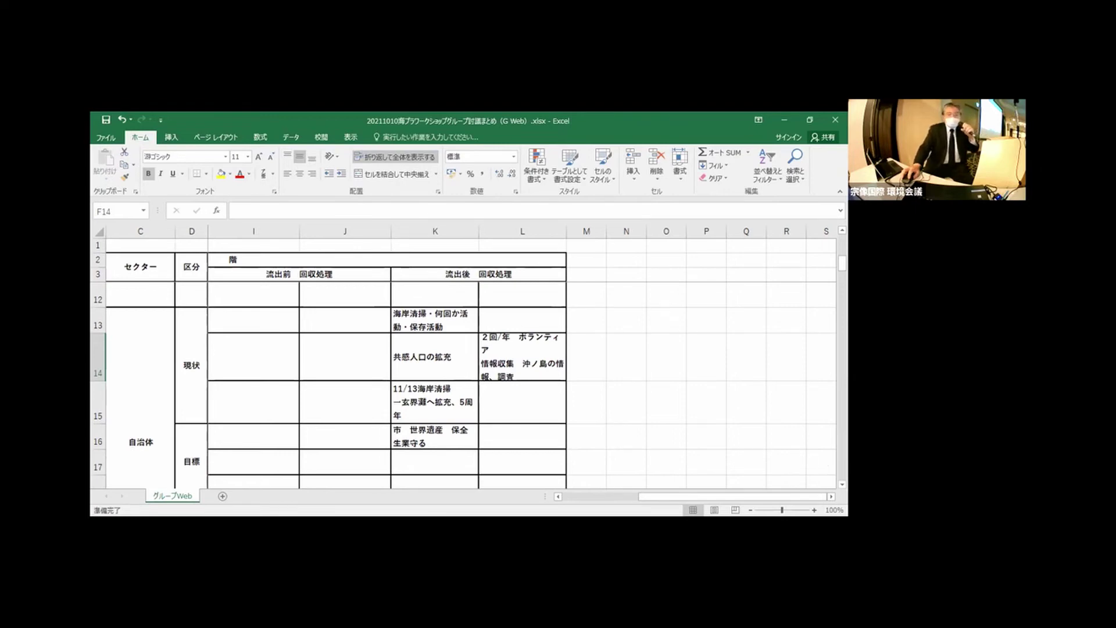
pyautogui.scroll(-1, 462, 377)
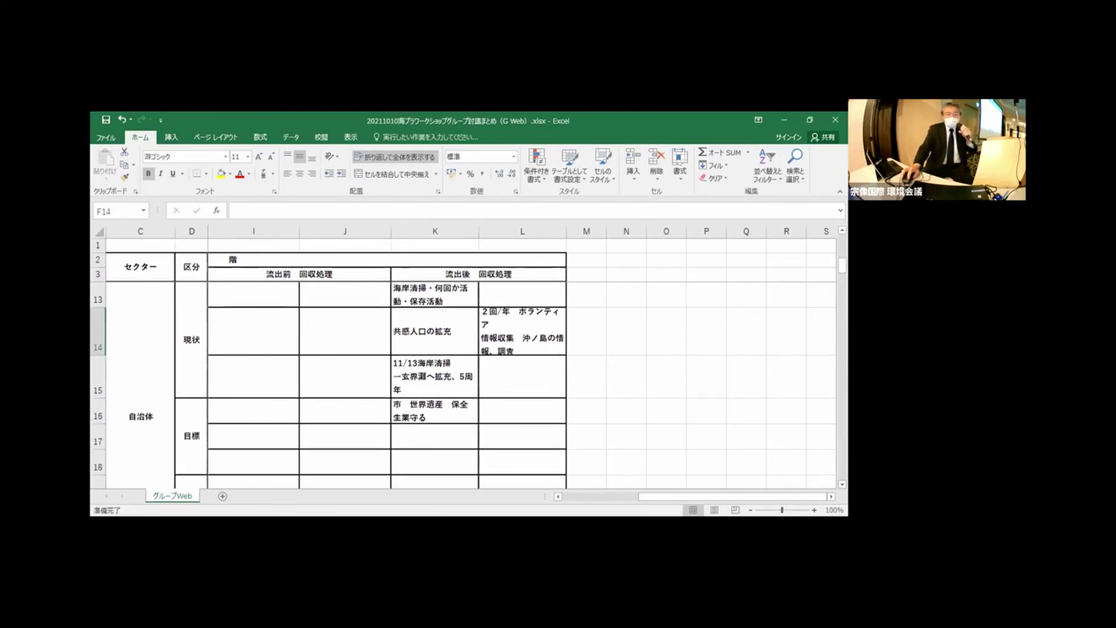